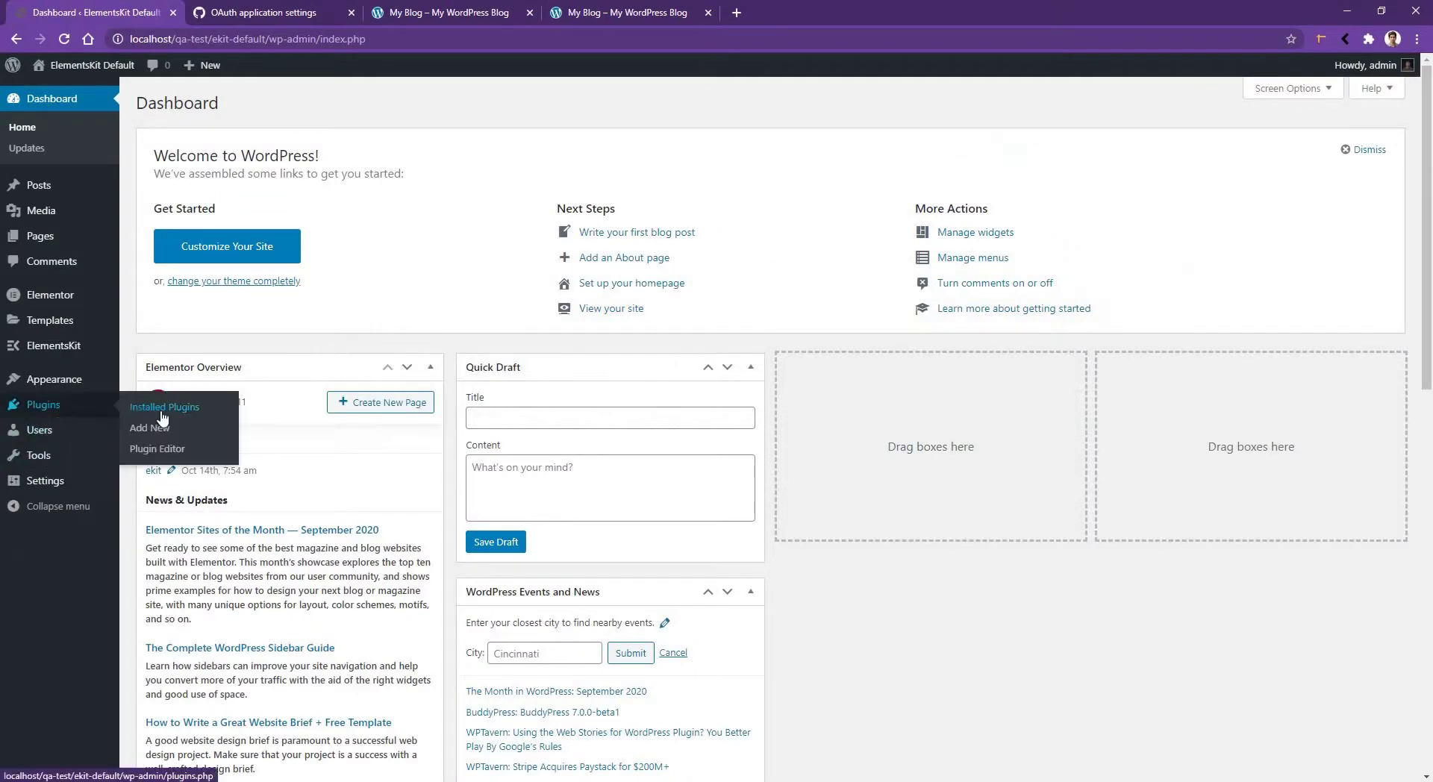
- Search plugins for 'wp social social login and register', then install and activate Wp Social
left_click(153, 427)
left_click(1236, 146)
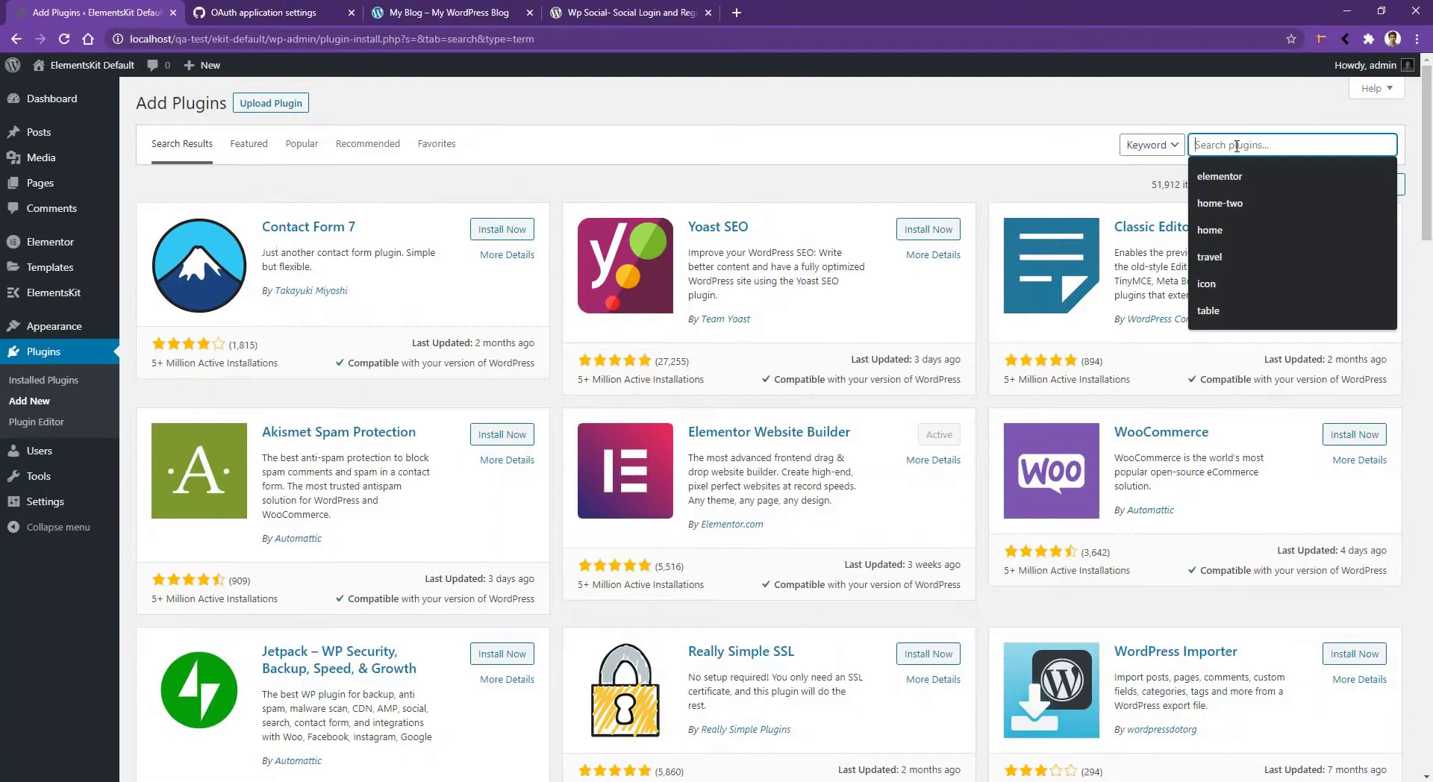
type("wp social so")
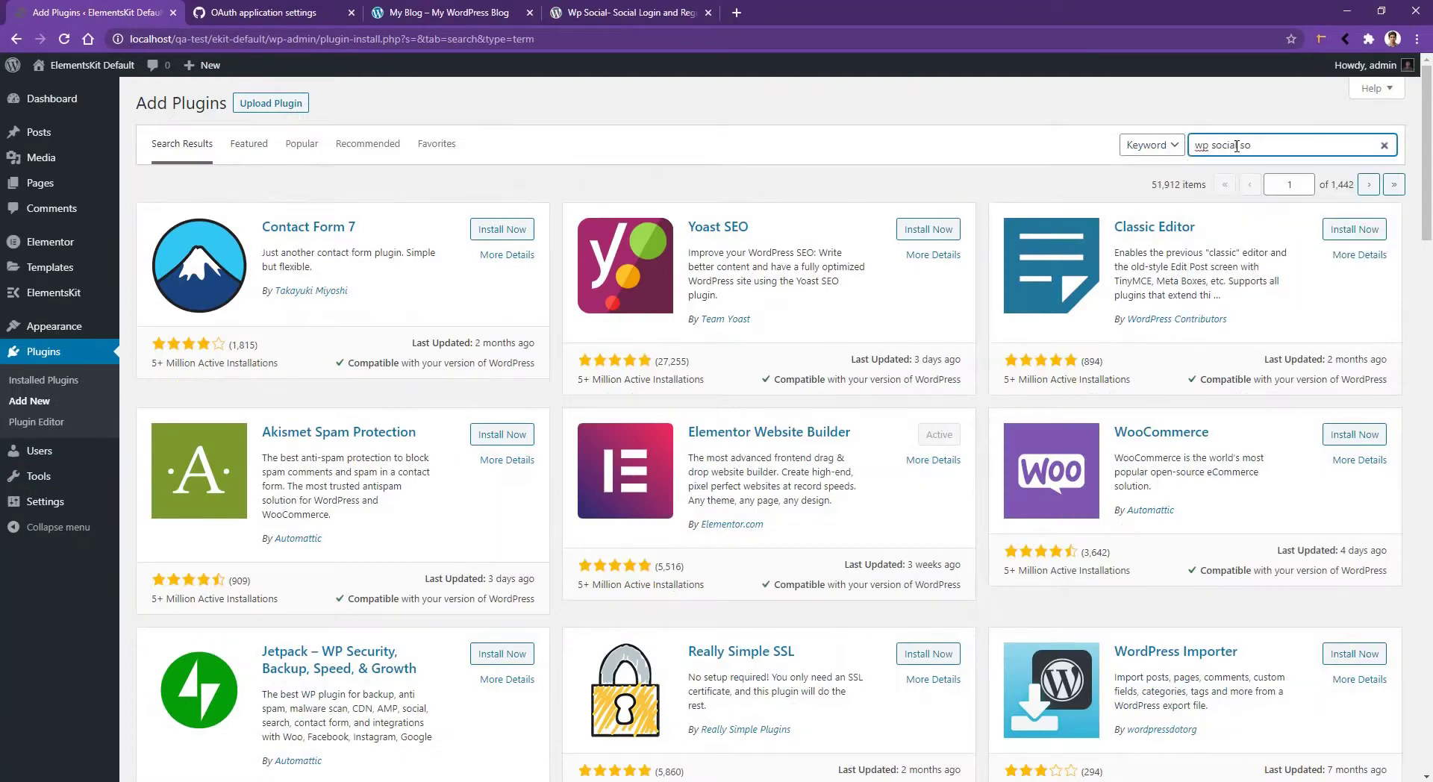
type("cial")
key("BackSpace")
key("BackSpace")
key("BackSpace")
type("gin and")
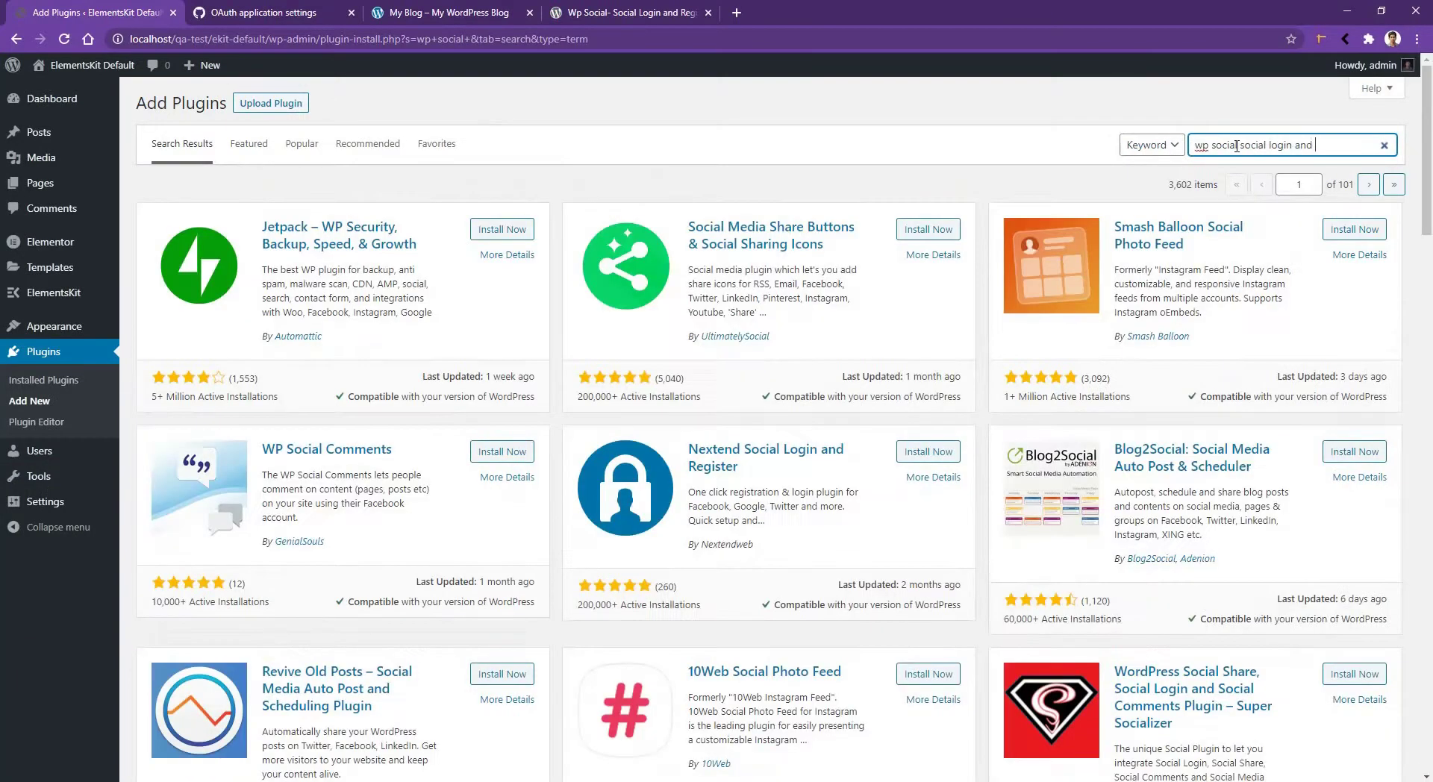
key("BackSpace")
key("BackSpace")
key("BackSpace")
type("egister")
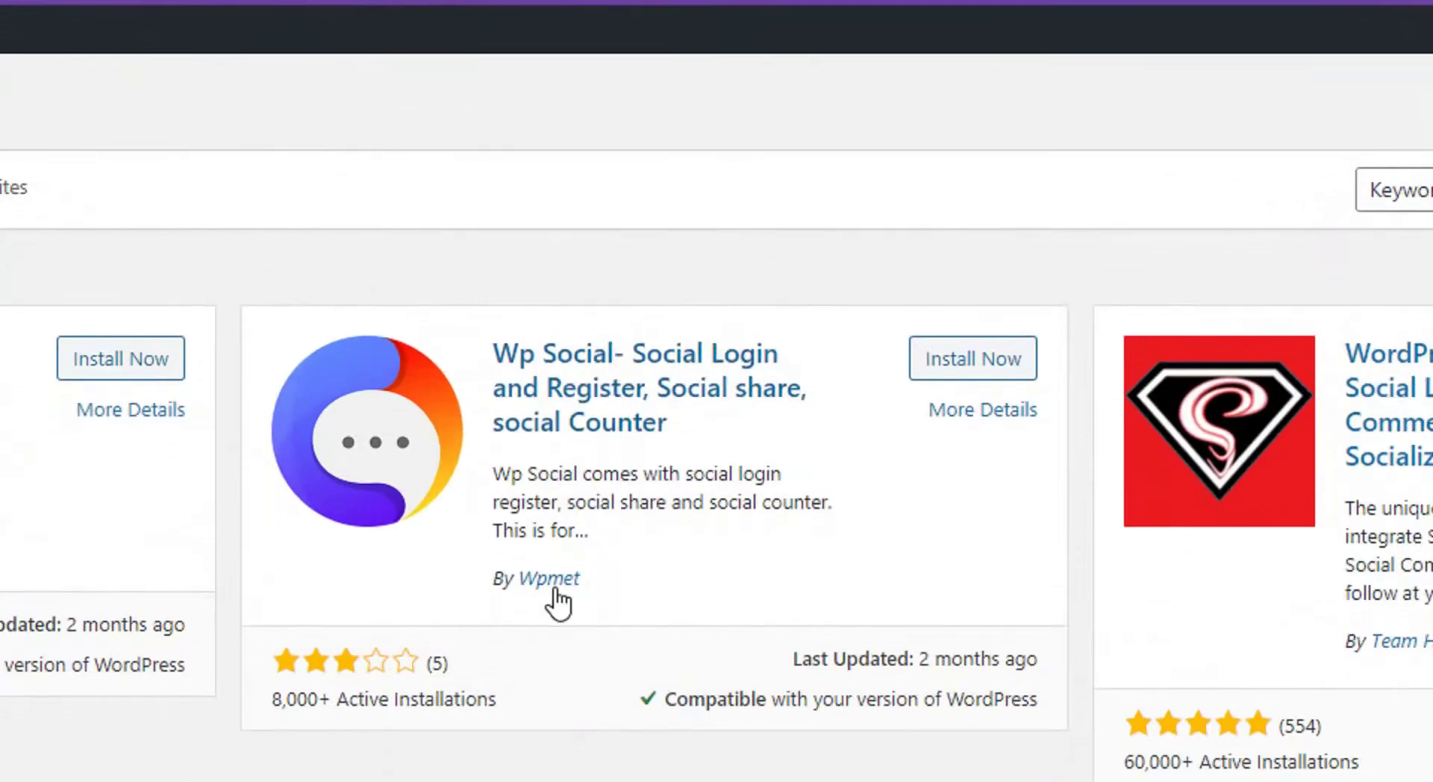
left_click(952, 374)
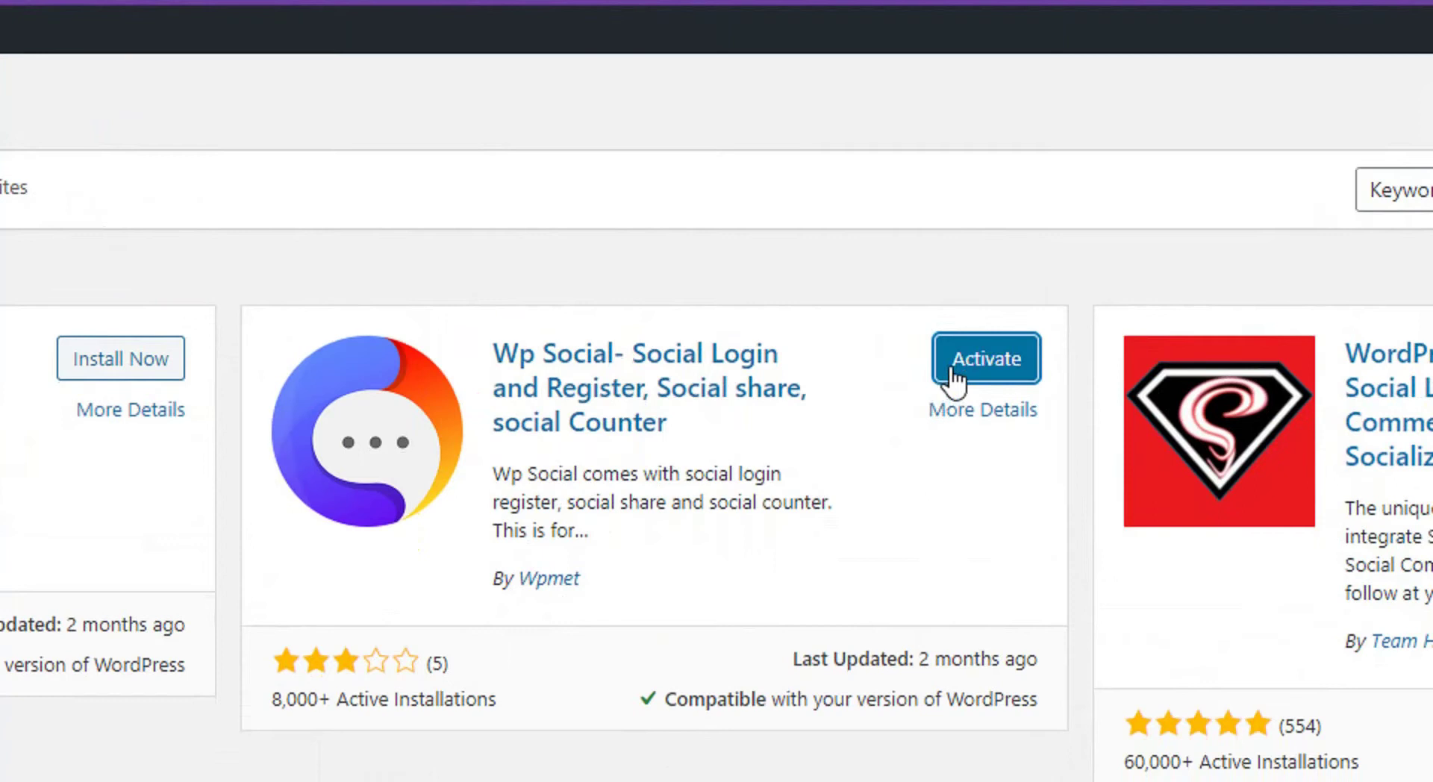
left_click(964, 372)
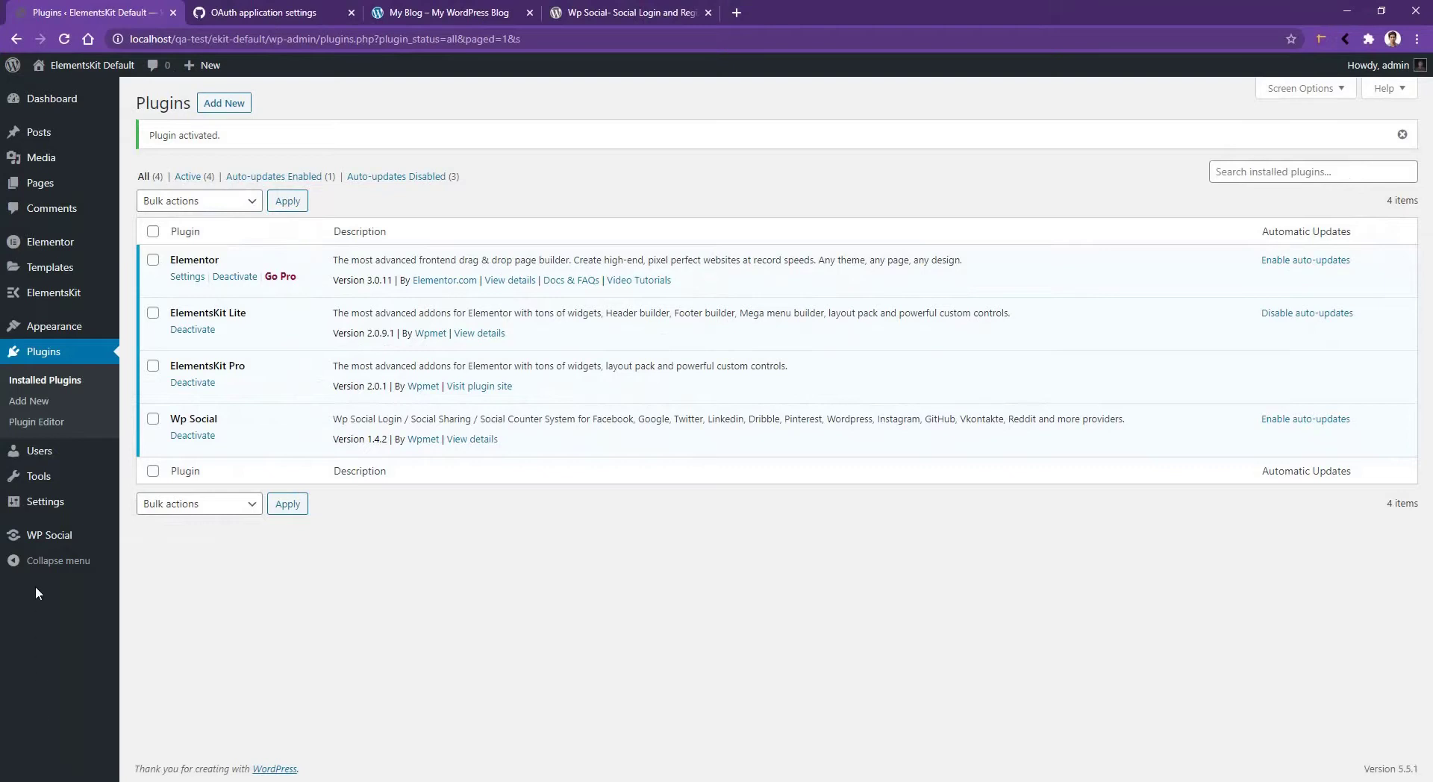
mouse_move(98, 383)
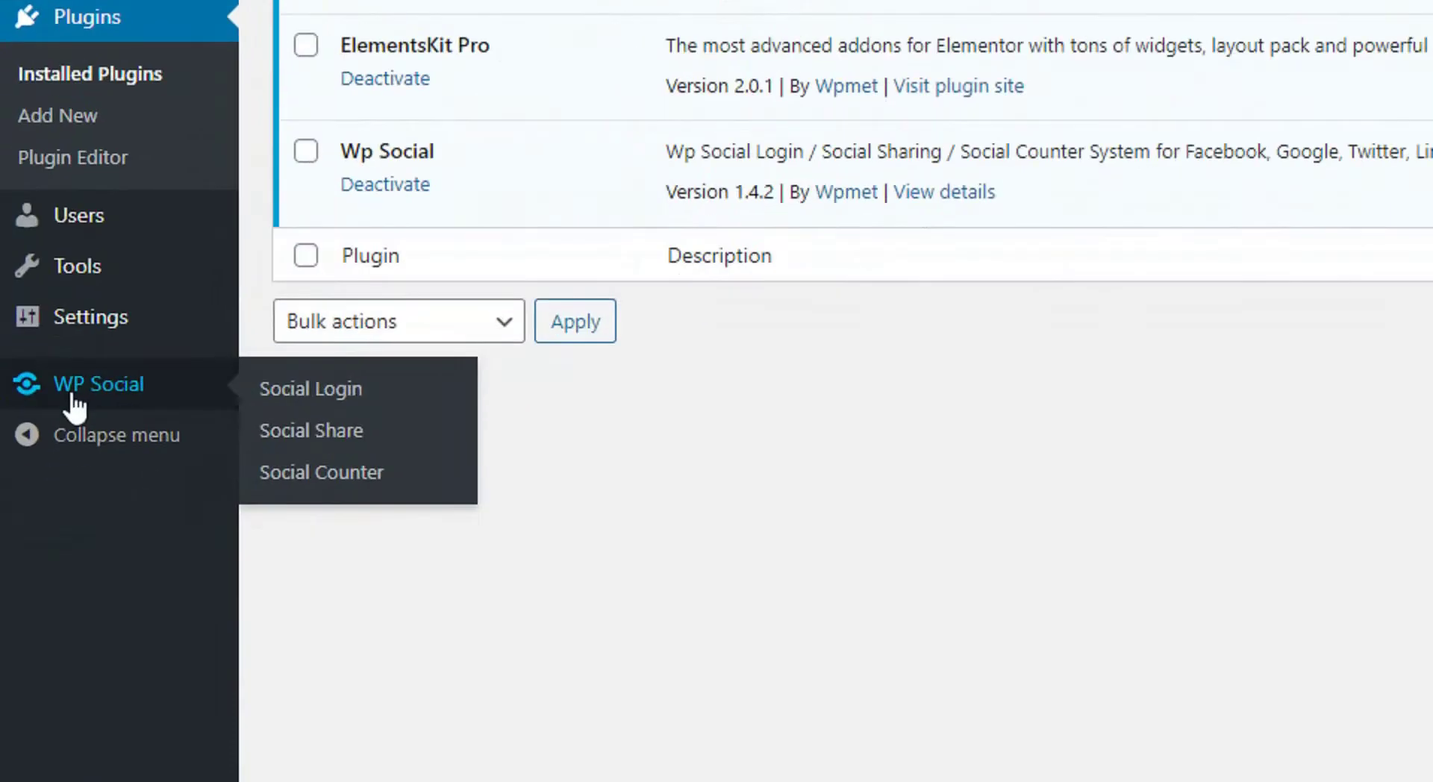
- In WP Social Login, enable 'Show button to wp-login page' in the wp login footer and save
left_click(305, 388)
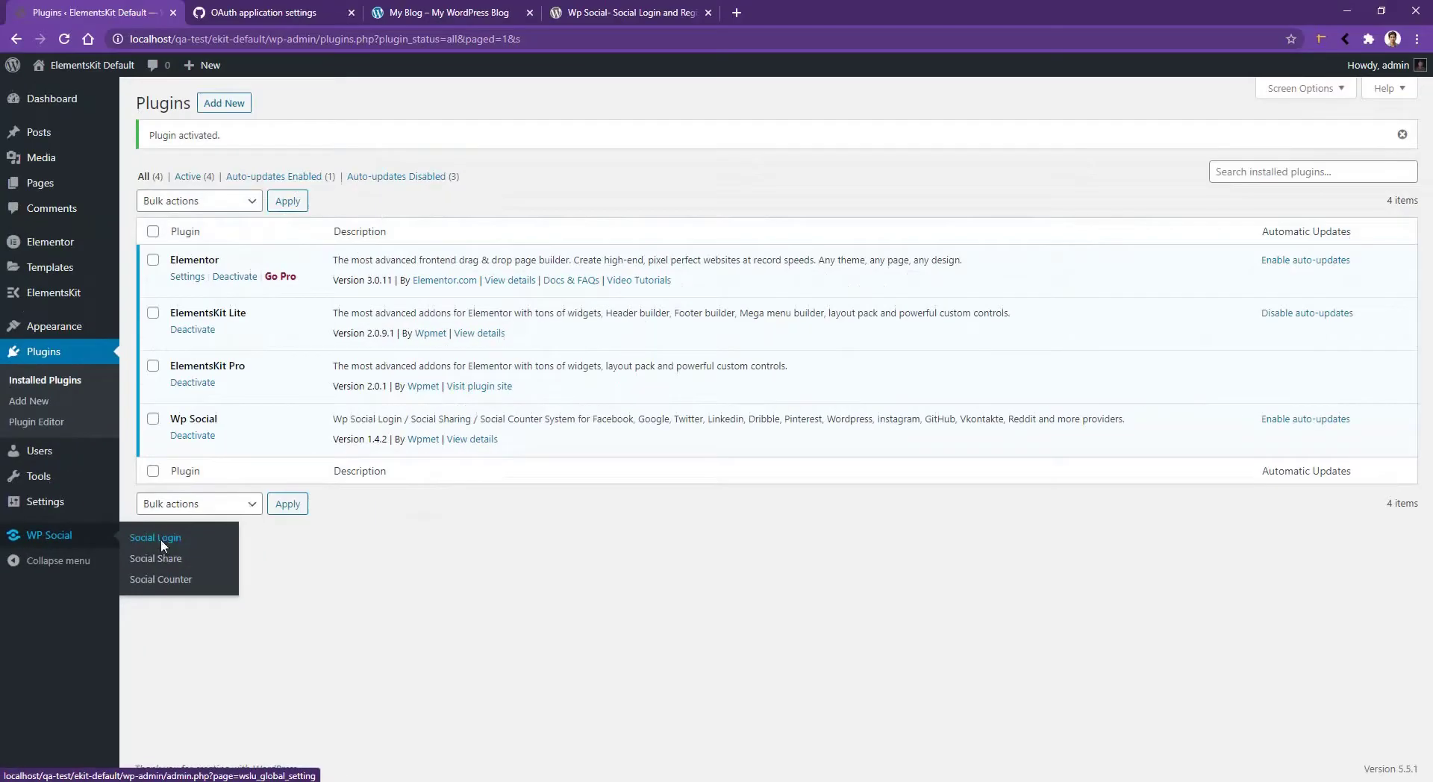
left_click(160, 539)
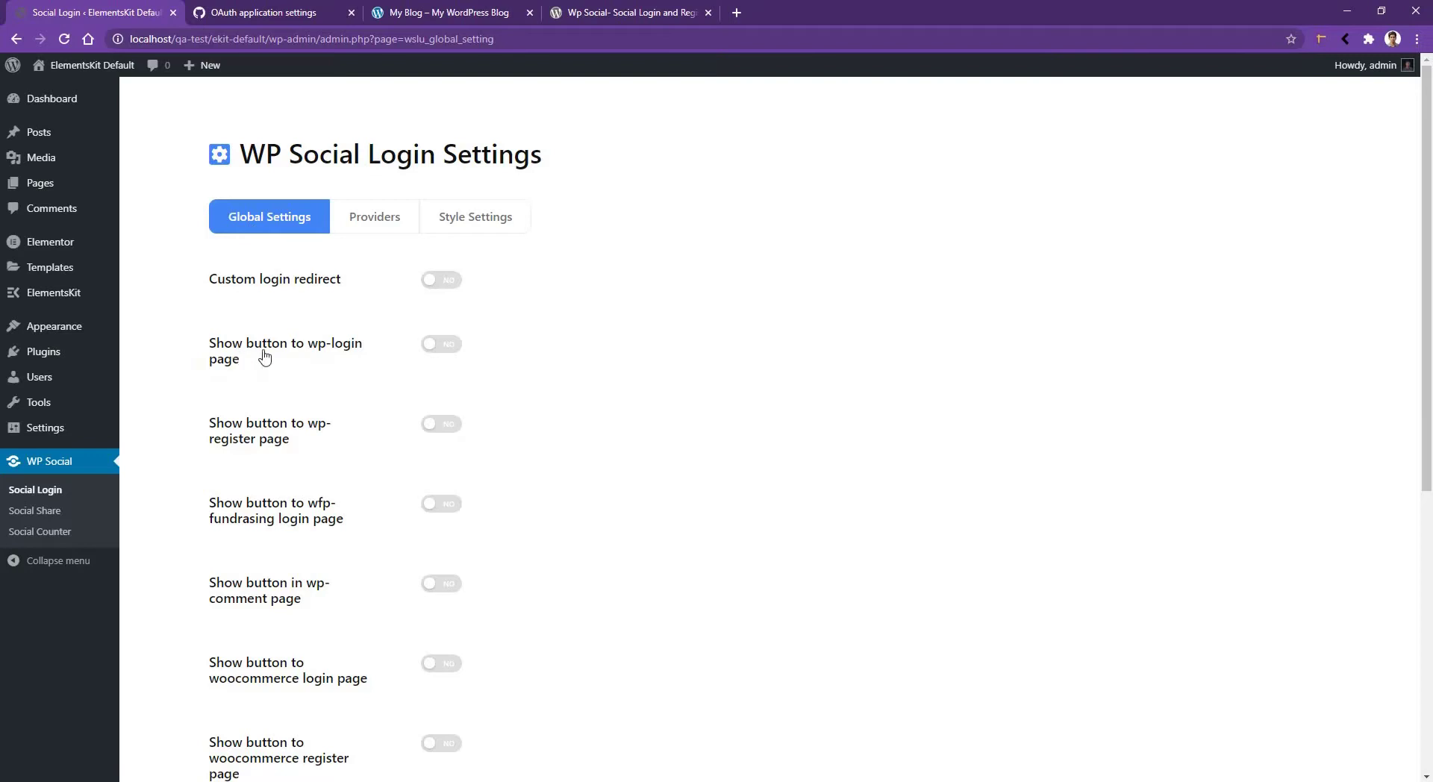
left_click(436, 346)
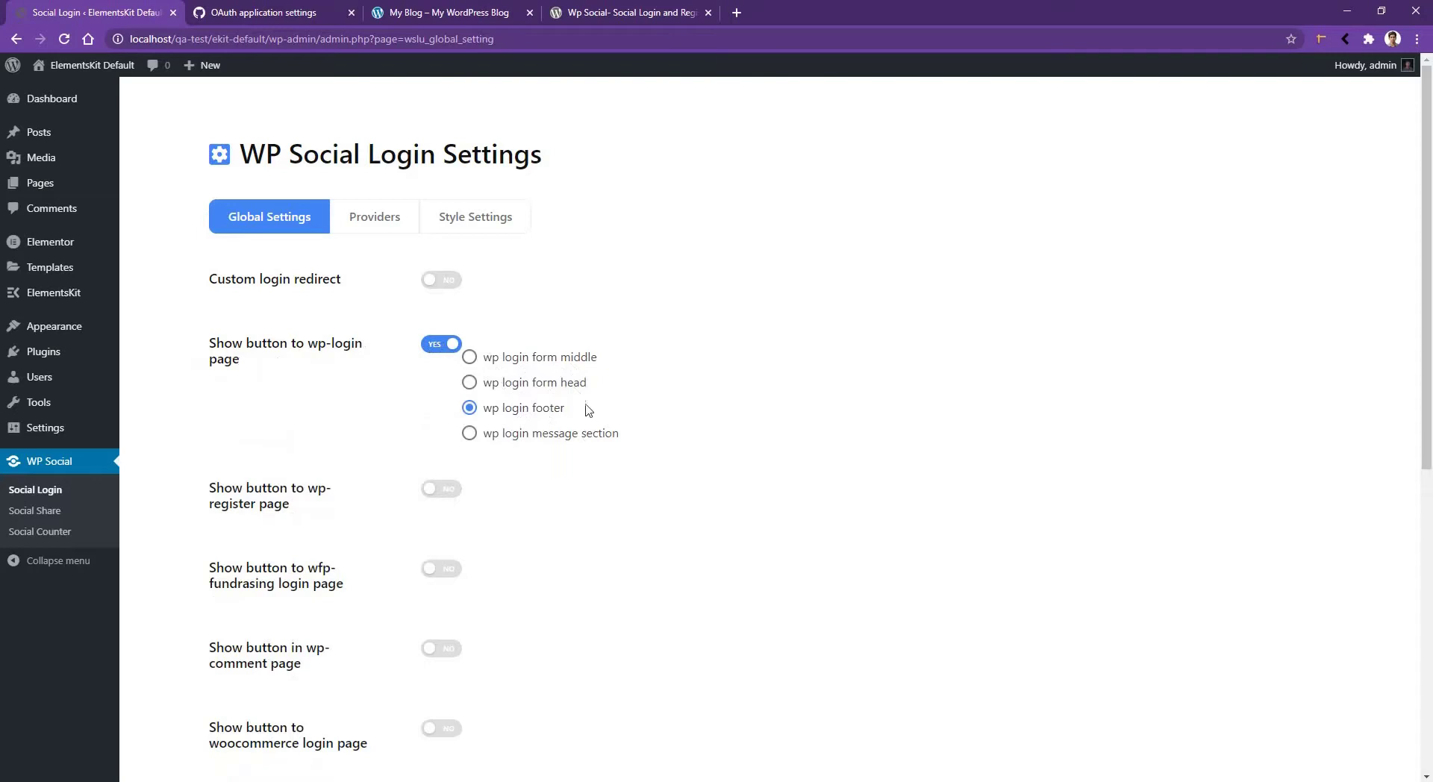
scroll(512, 560, "down", 5)
scroll(511, 560, "down", 2)
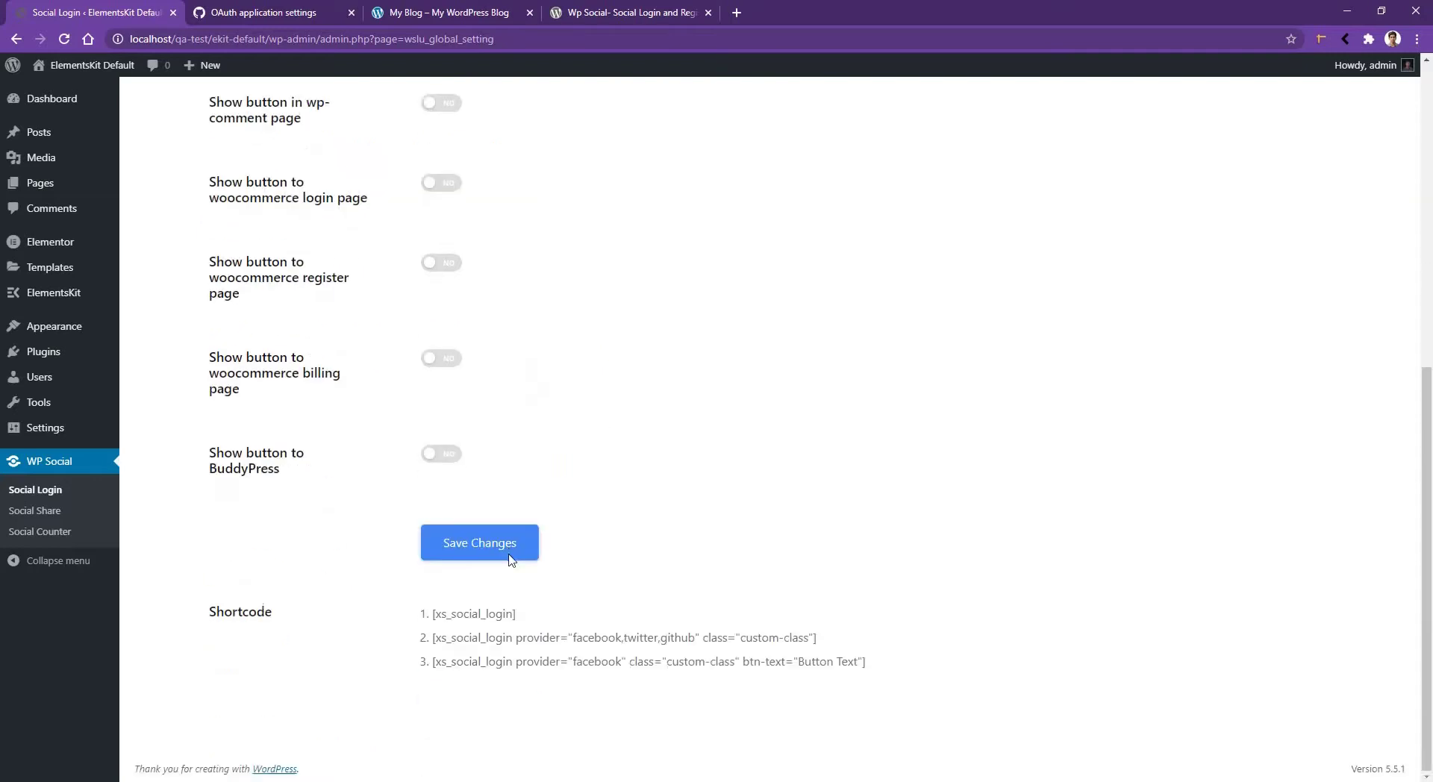
left_click(476, 551)
- On the Providers tab, start GitHub's Get Started setup and open its GitHub app guide
left_click(381, 226)
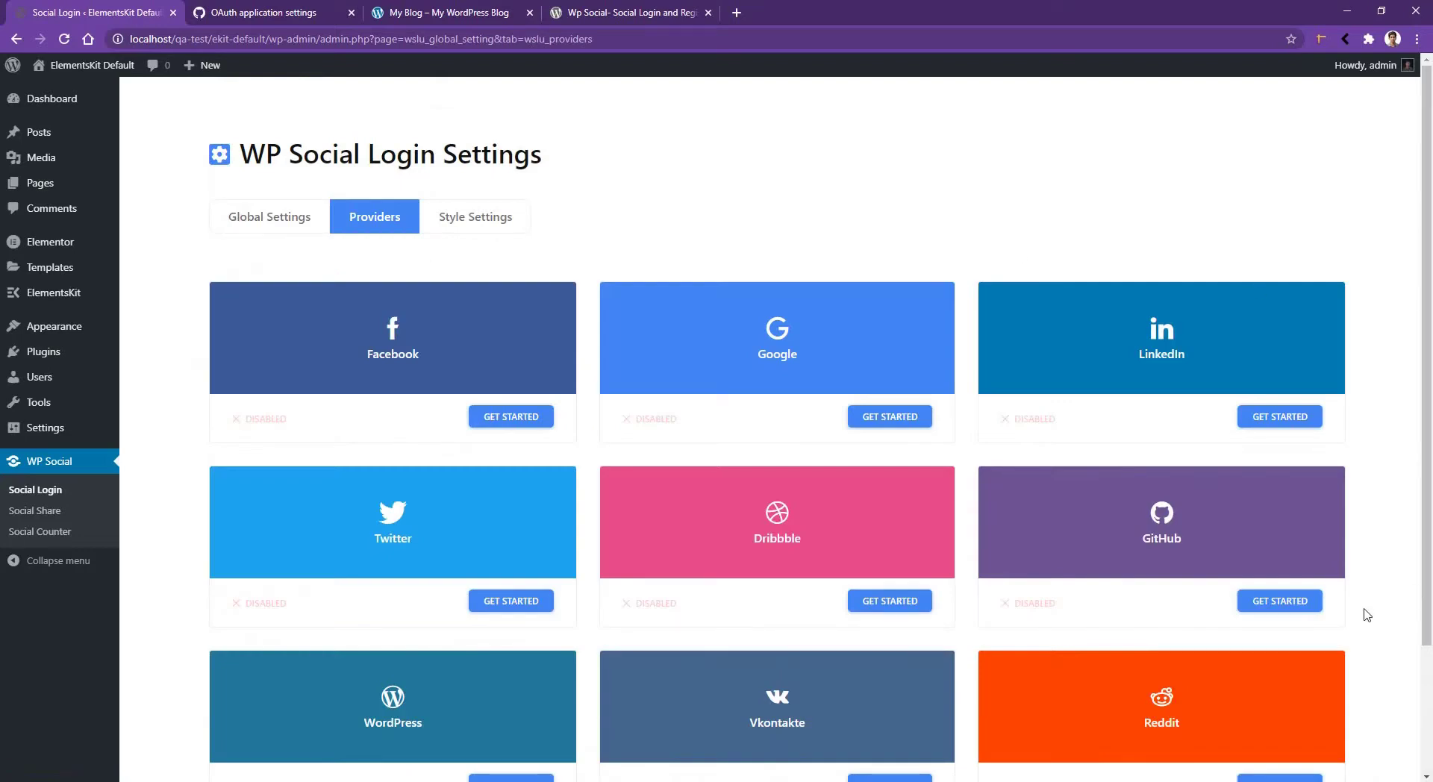
scroll(1380, 594, "down", 3)
scroll(1218, 407, "up", 3)
scroll(1235, 485, "down", 3)
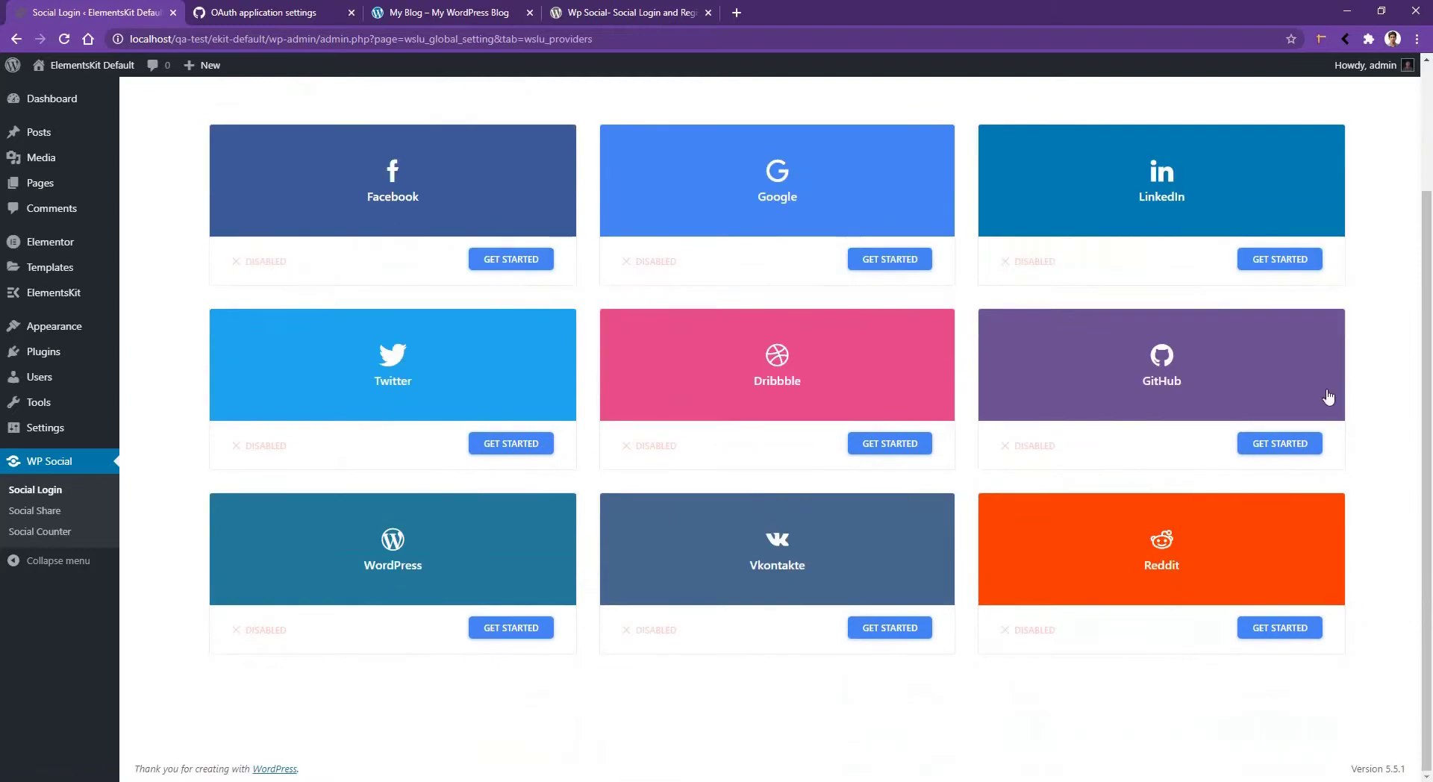
left_click(1277, 448)
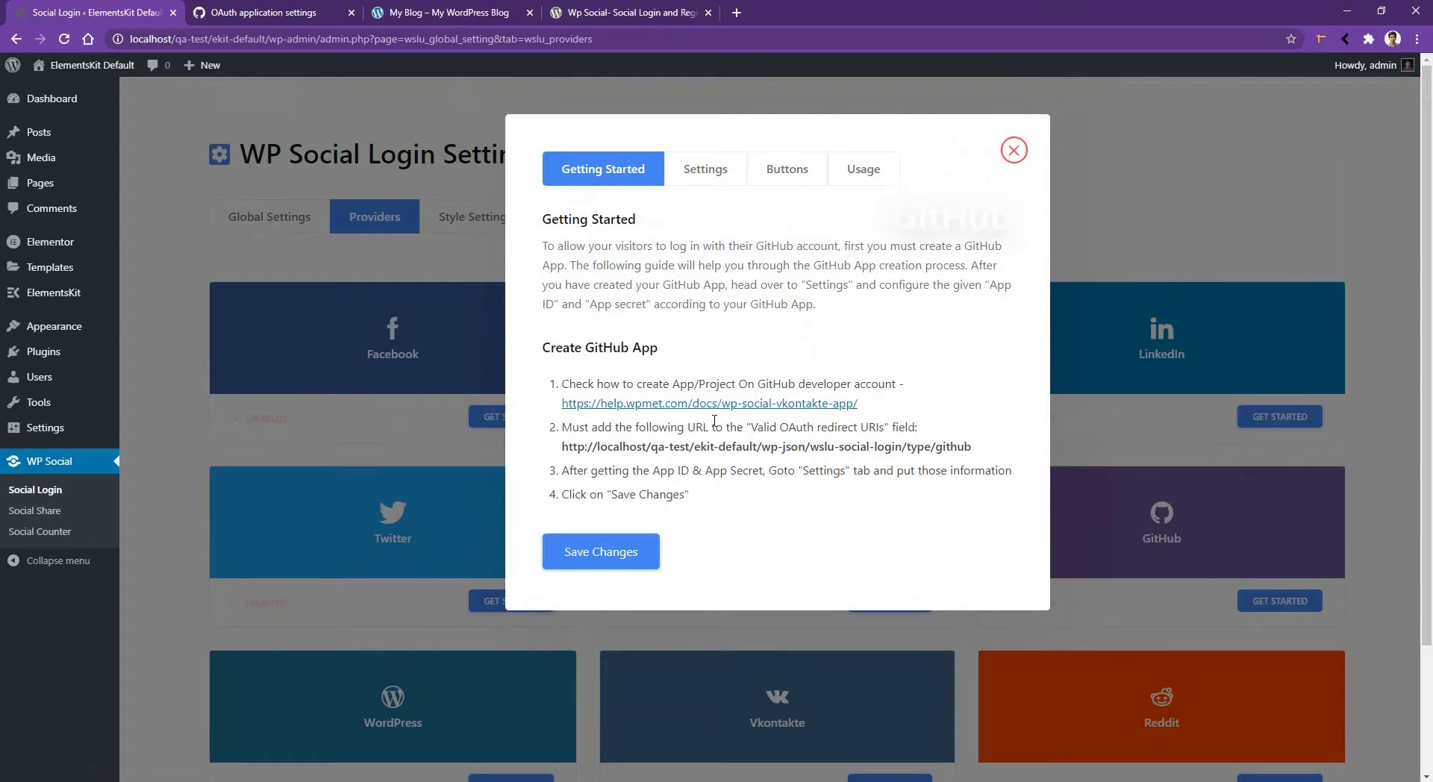
left_click(709, 403)
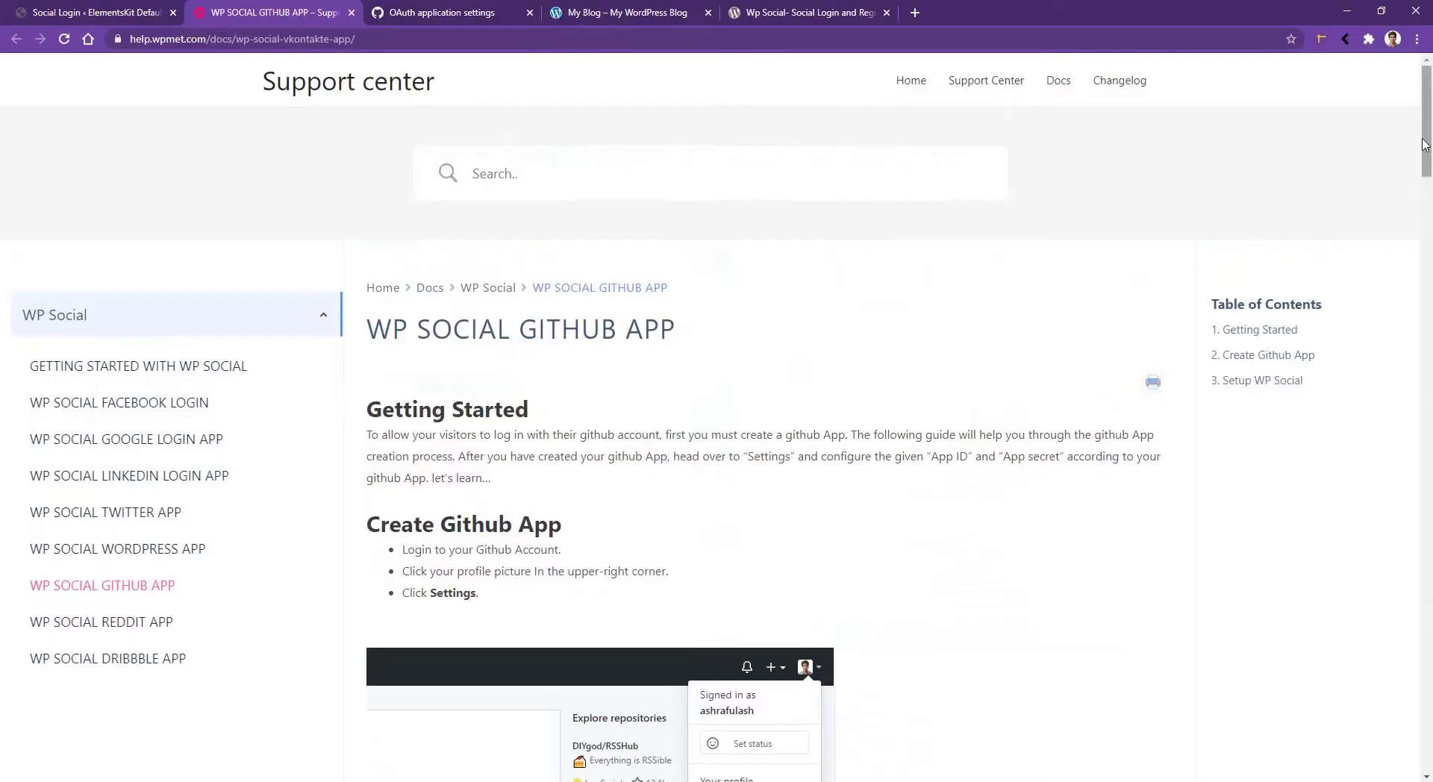
- Scroll through the WP Social GitHub App guide to its footer, then go back to WordPress
left_click_drag(1427, 136, 1429, 601)
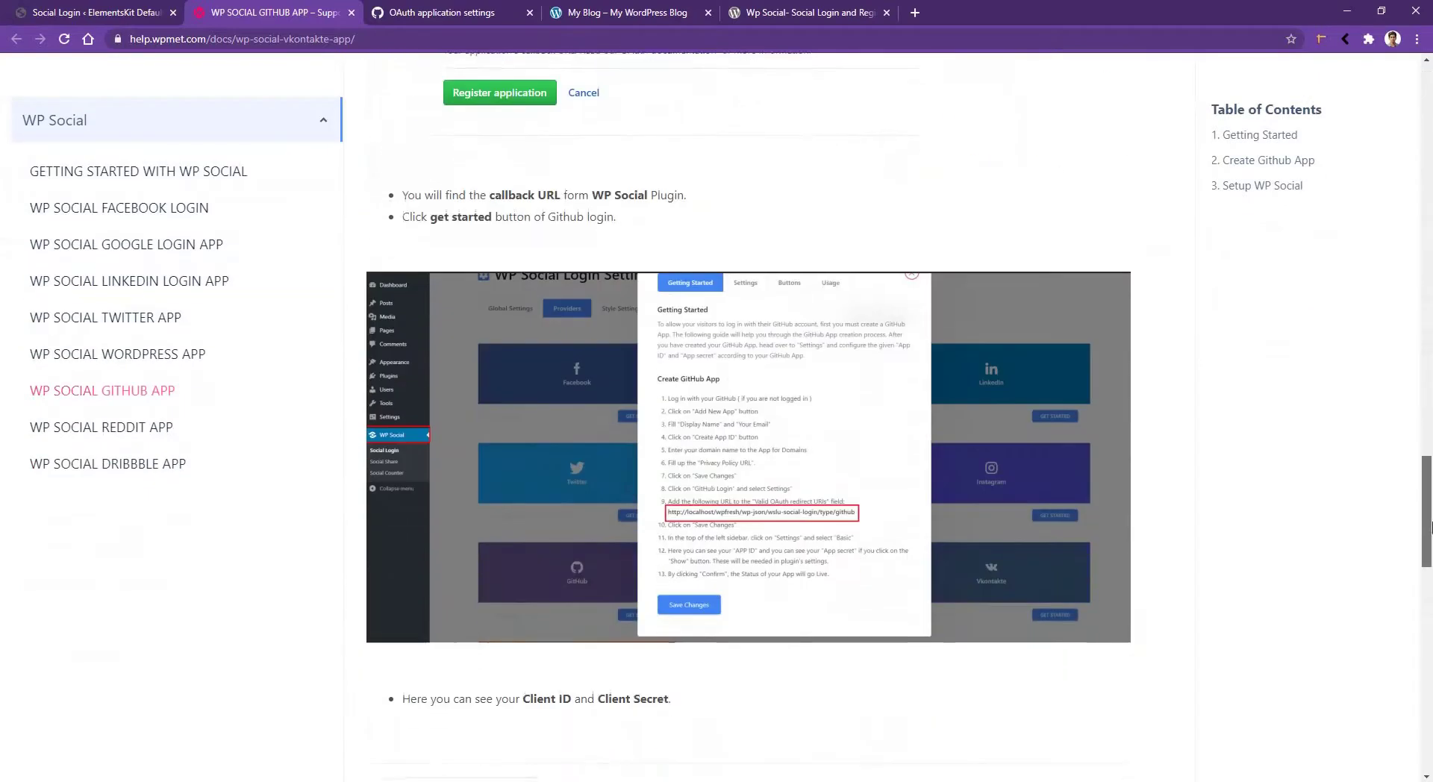
left_click_drag(1429, 601, 1429, 735)
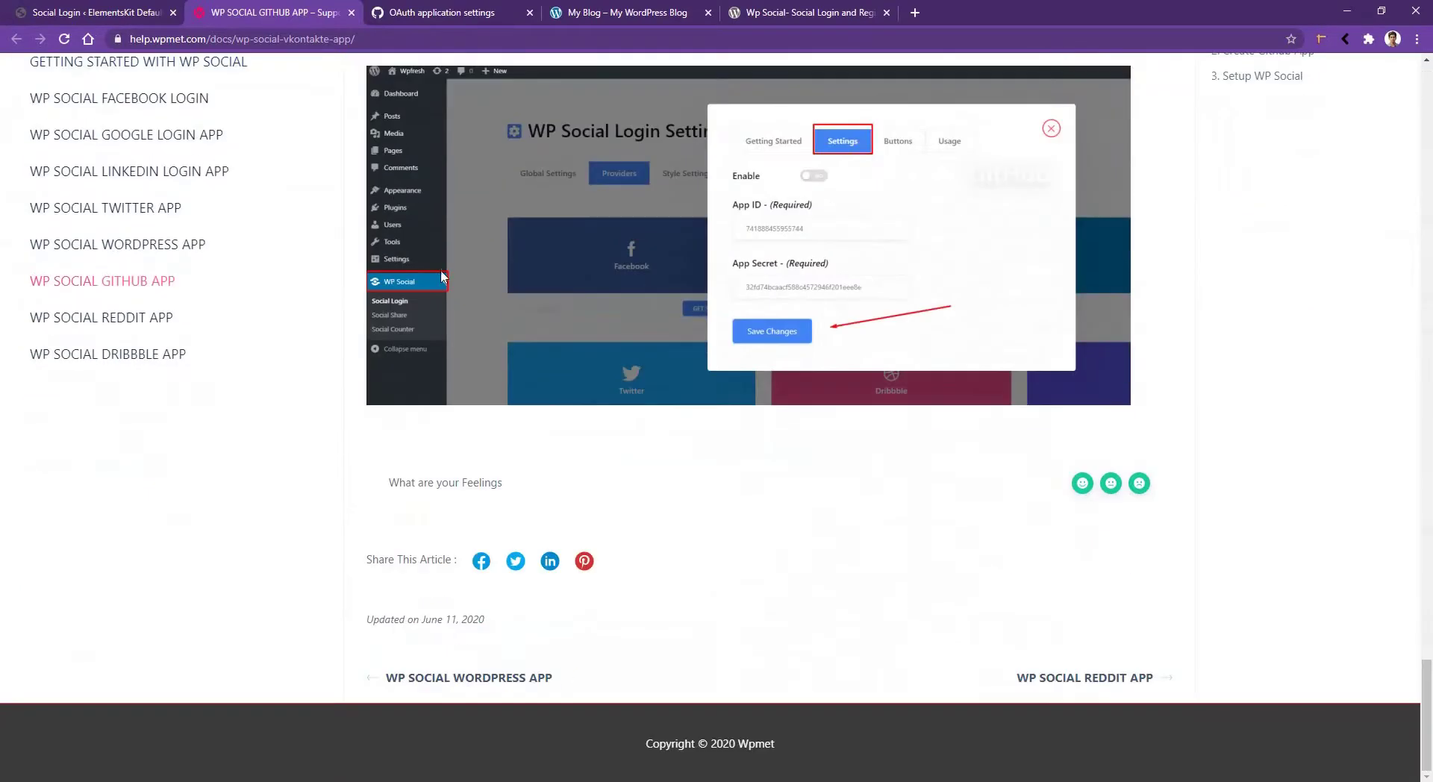
left_click(112, 13)
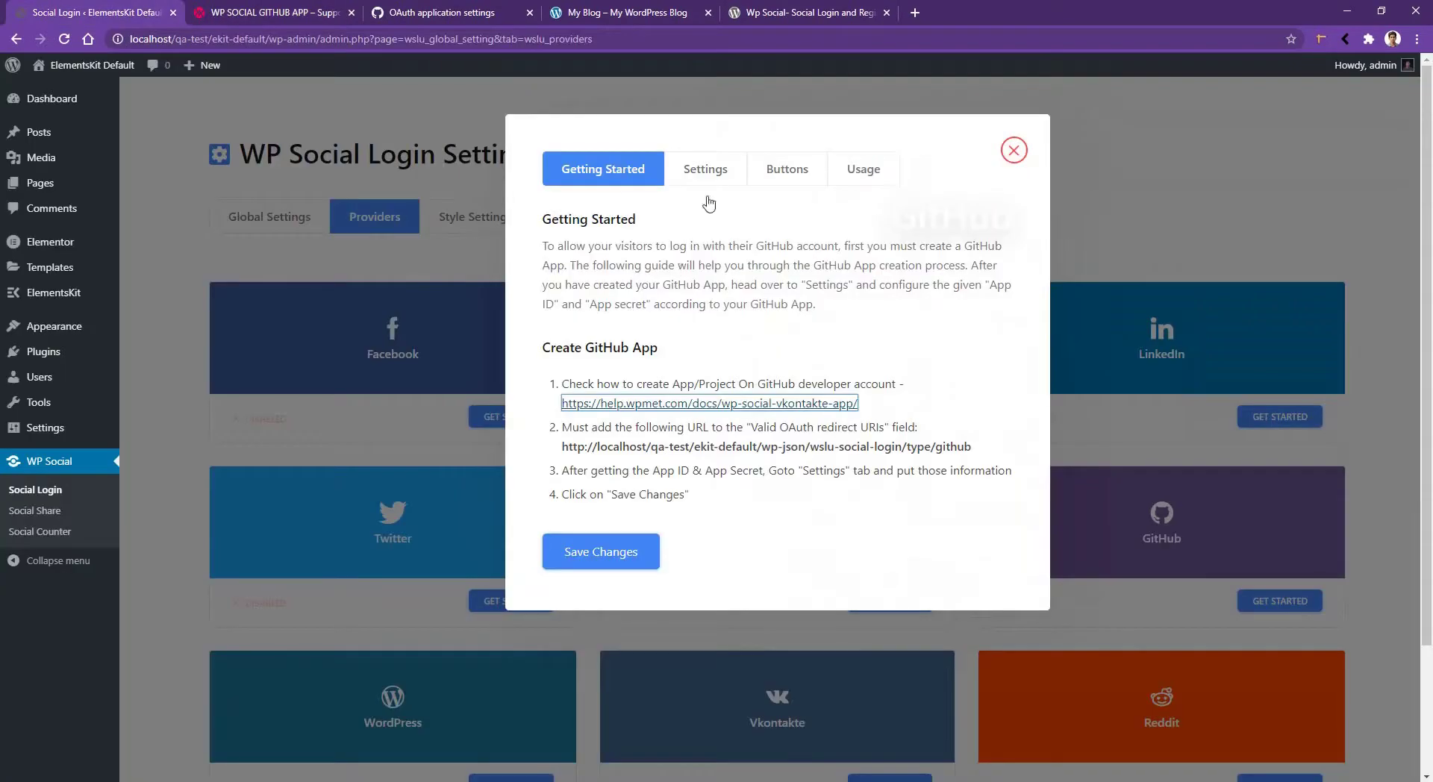
- In the GitHub Settings tab, paste the new App ID and App Secret, enable GitHub, and save
left_click(705, 171)
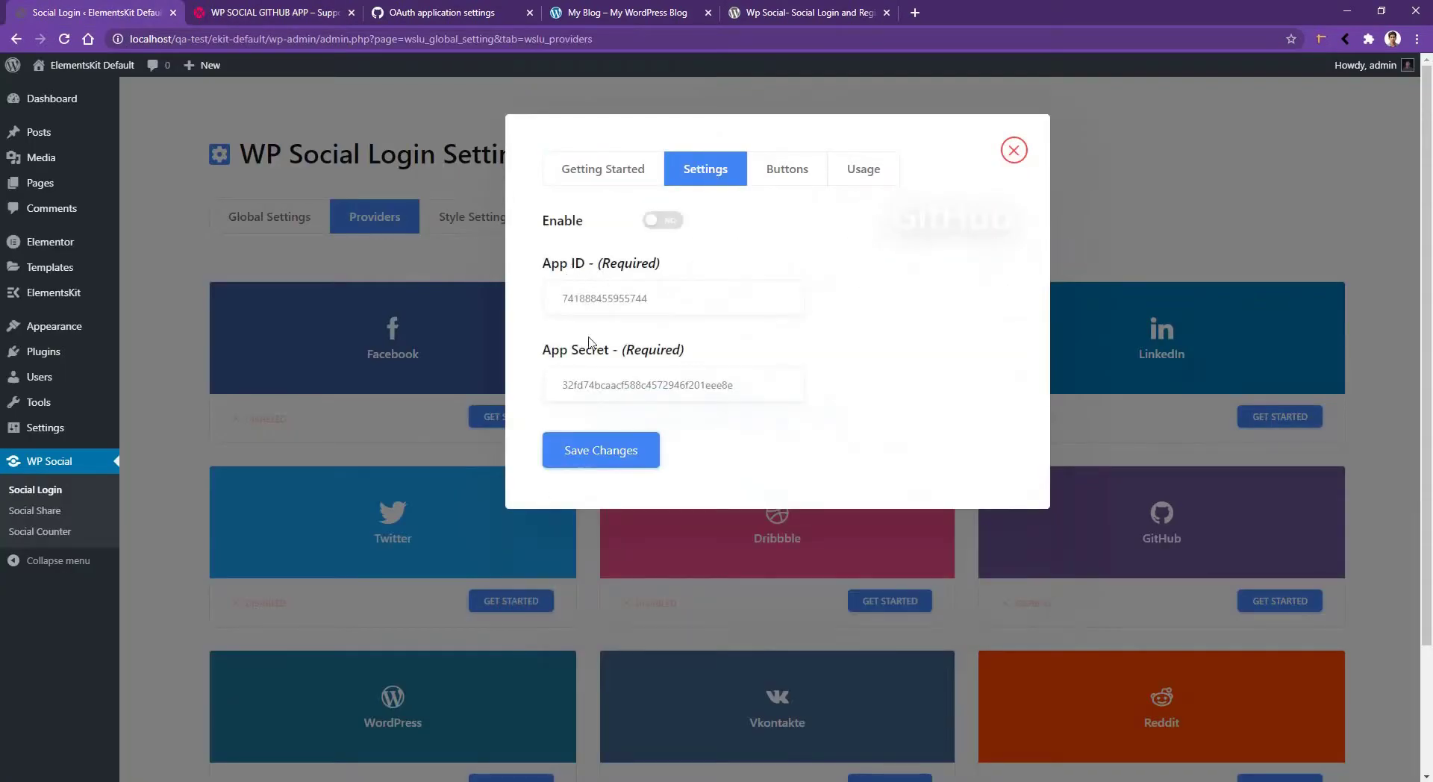
left_click(596, 312)
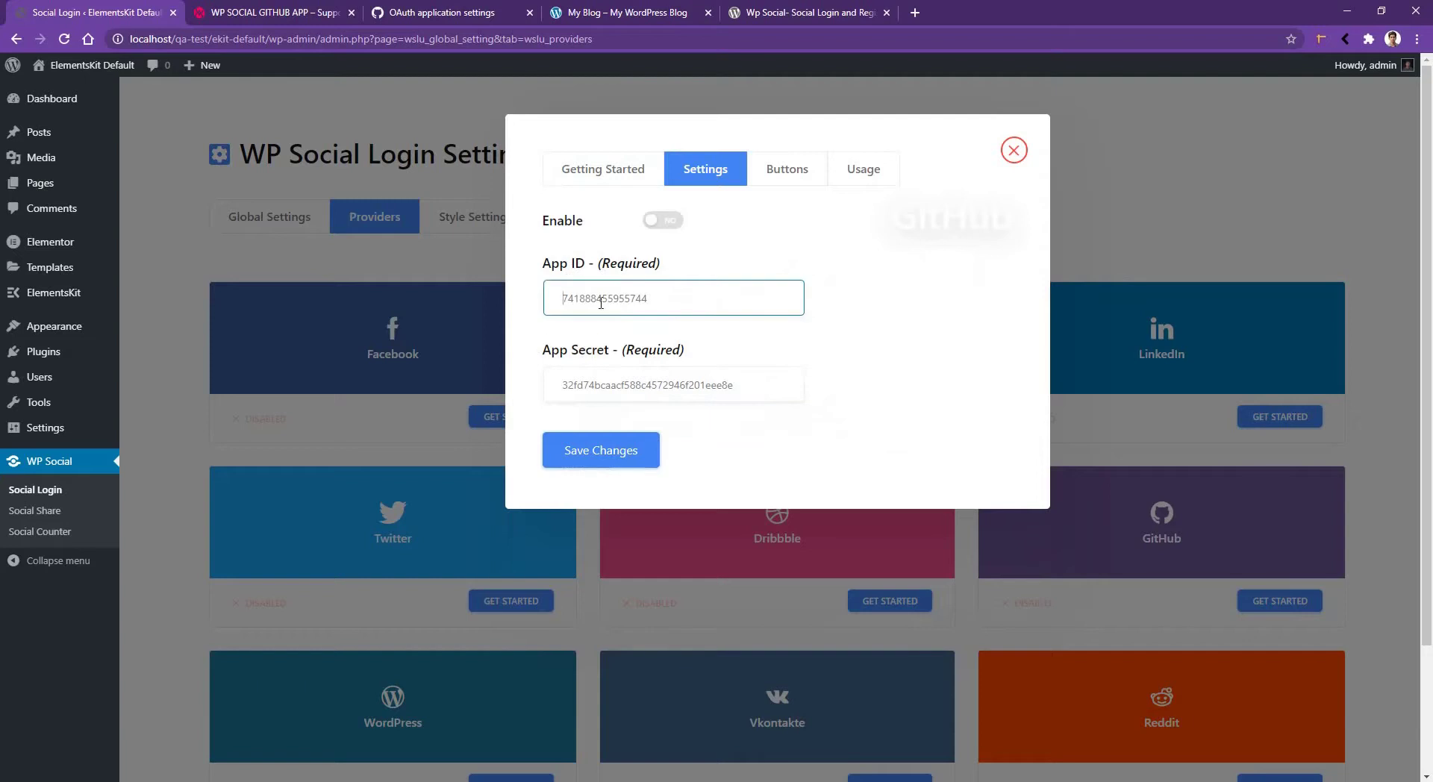
left_click(600, 304)
key("ctrl+a")
key("ctrl+v")
left_click(765, 360)
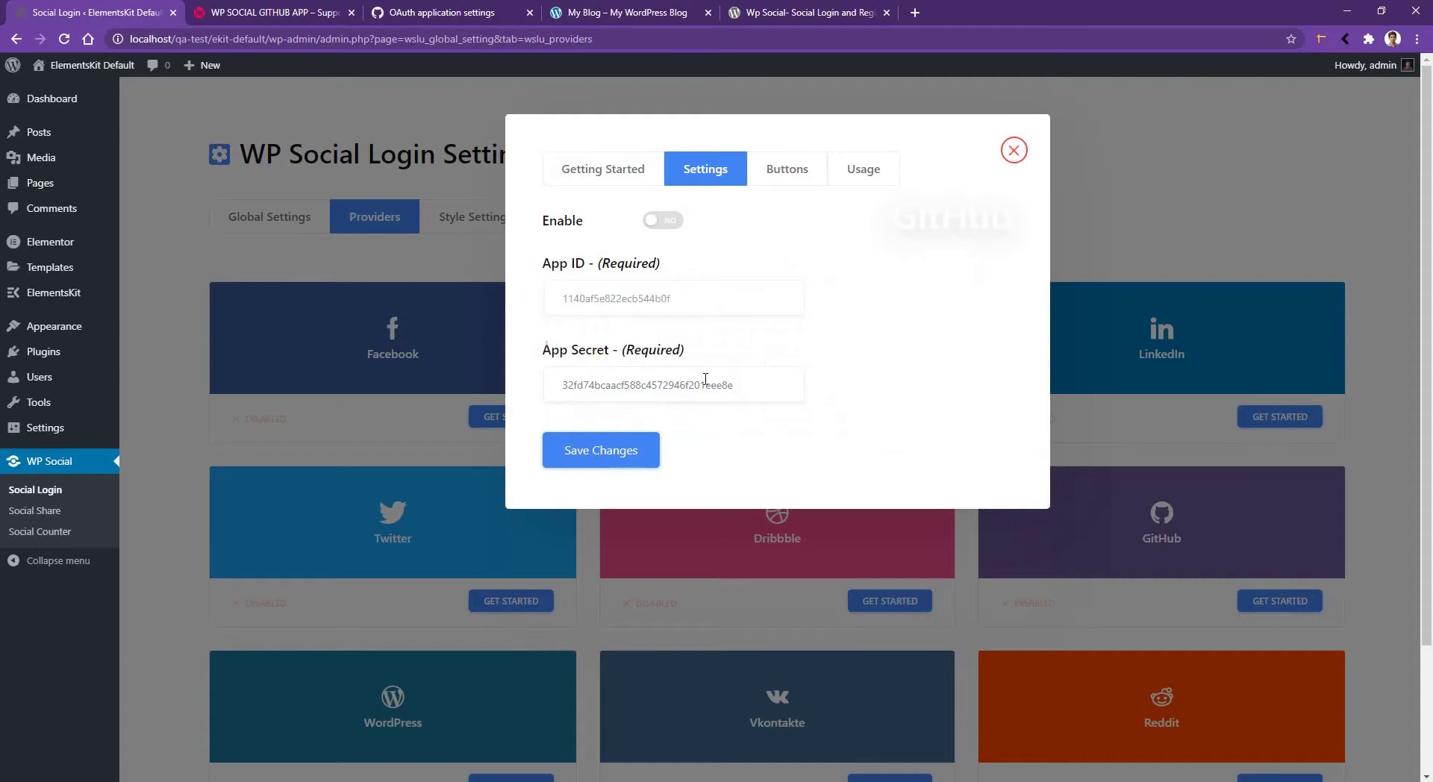
left_click(705, 379)
key("ctrl+a")
key("ctrl+v")
left_click(667, 223)
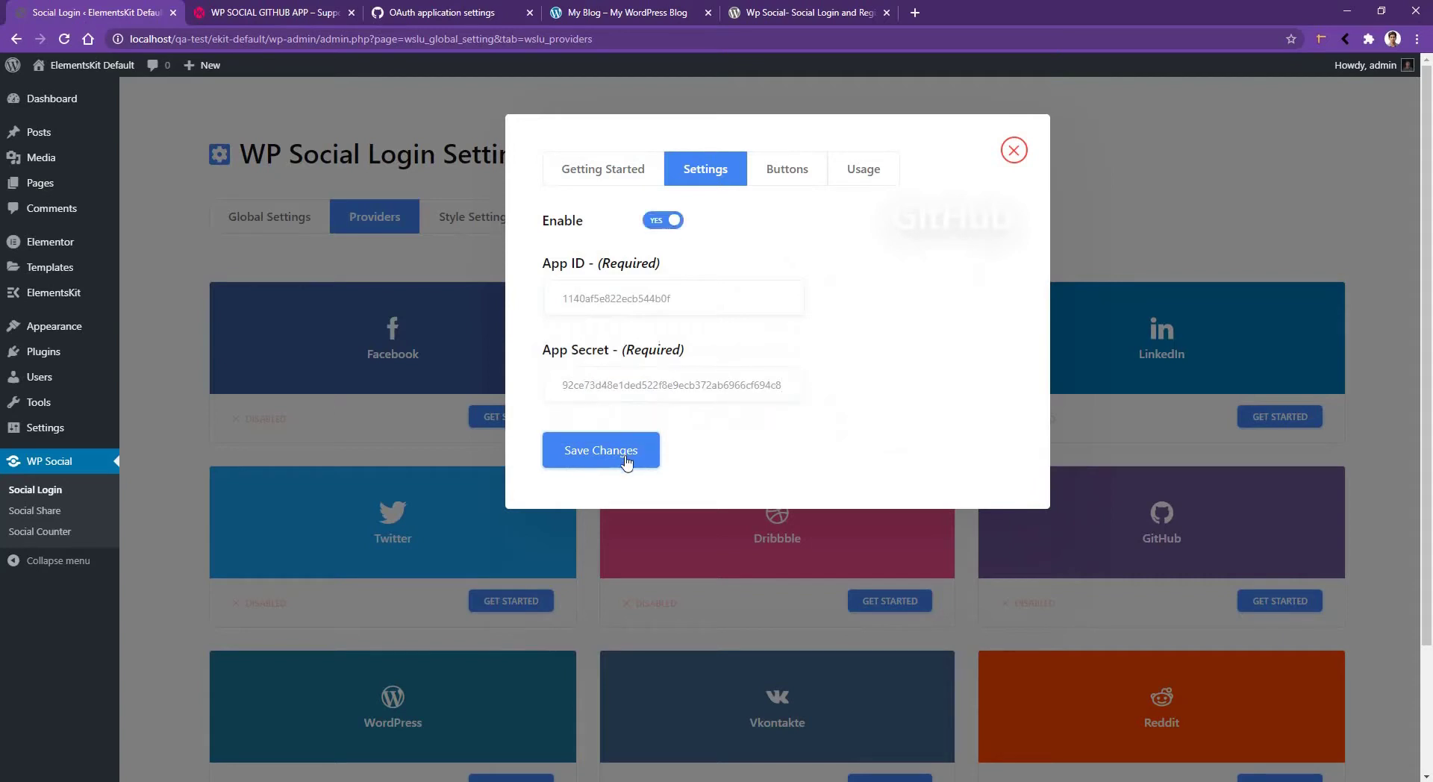
left_click(626, 459)
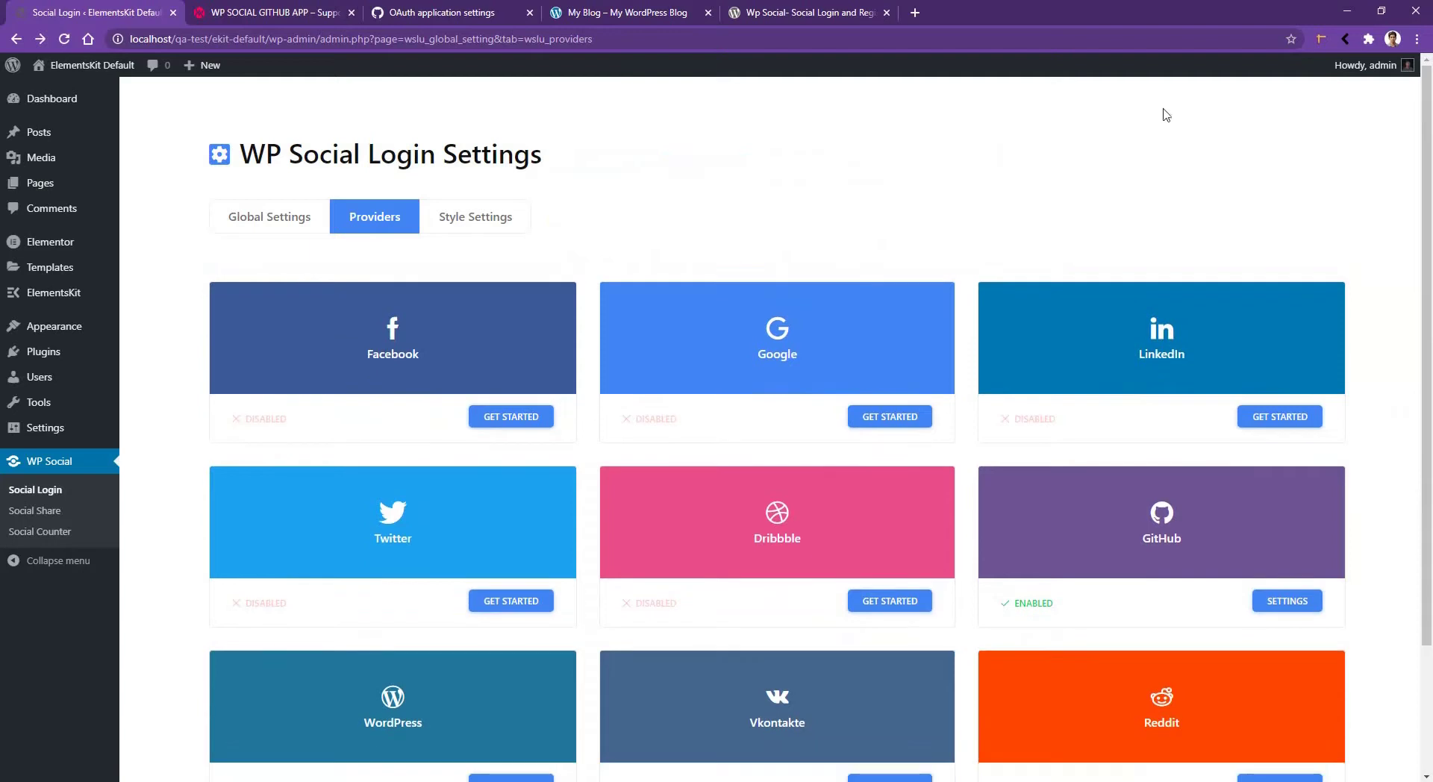
- Log out, sign in via 'Login with GitHub', and authorise the app on GitHub
left_click(1269, 146)
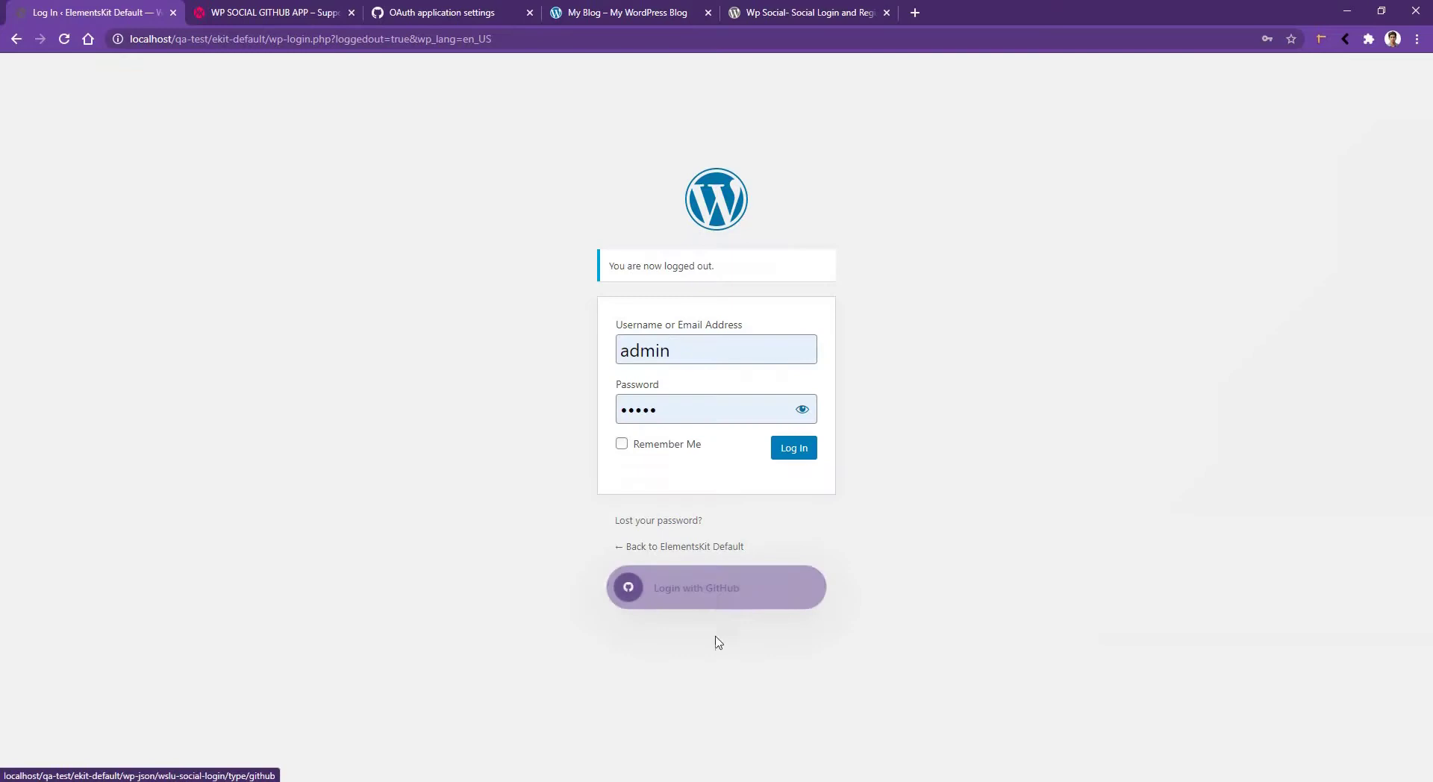
left_click(722, 595)
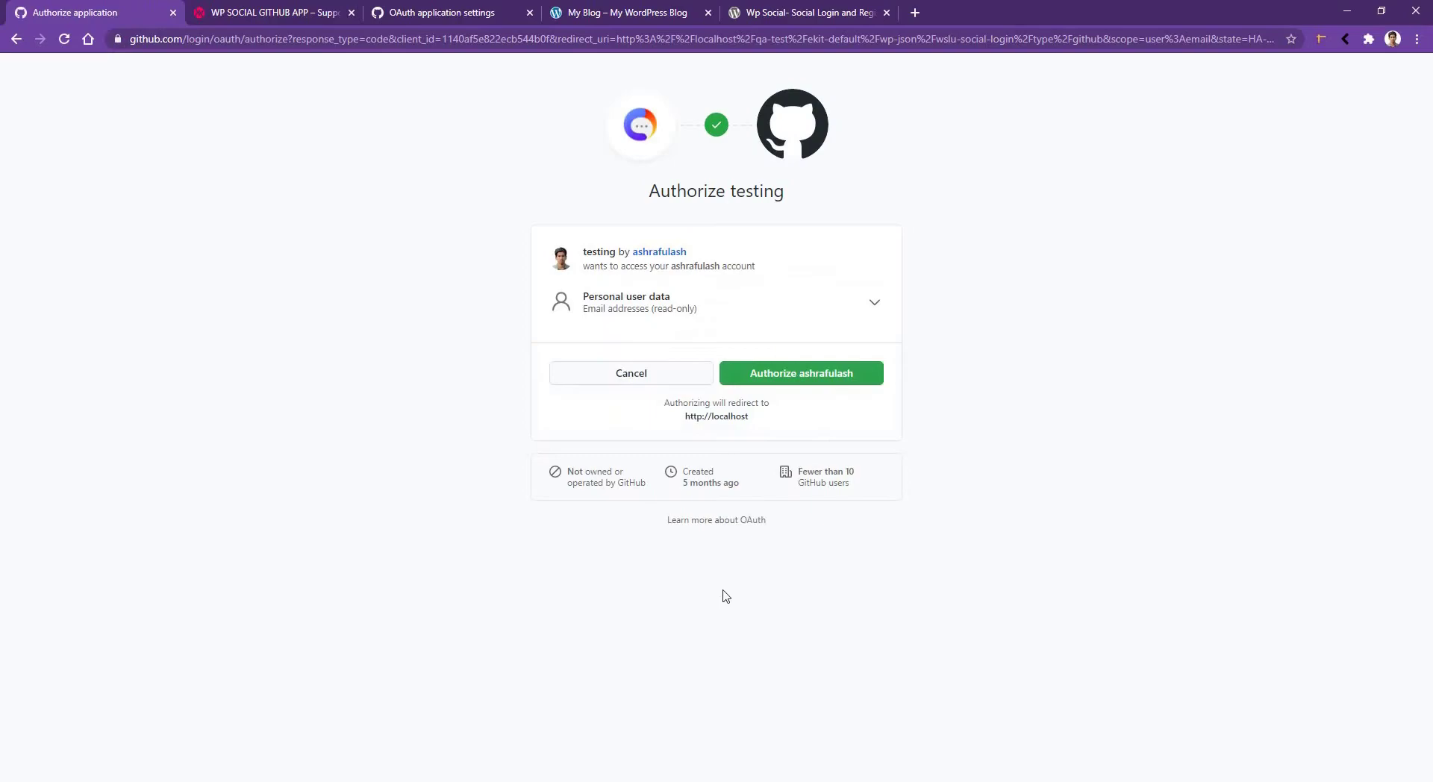
left_click(825, 373)
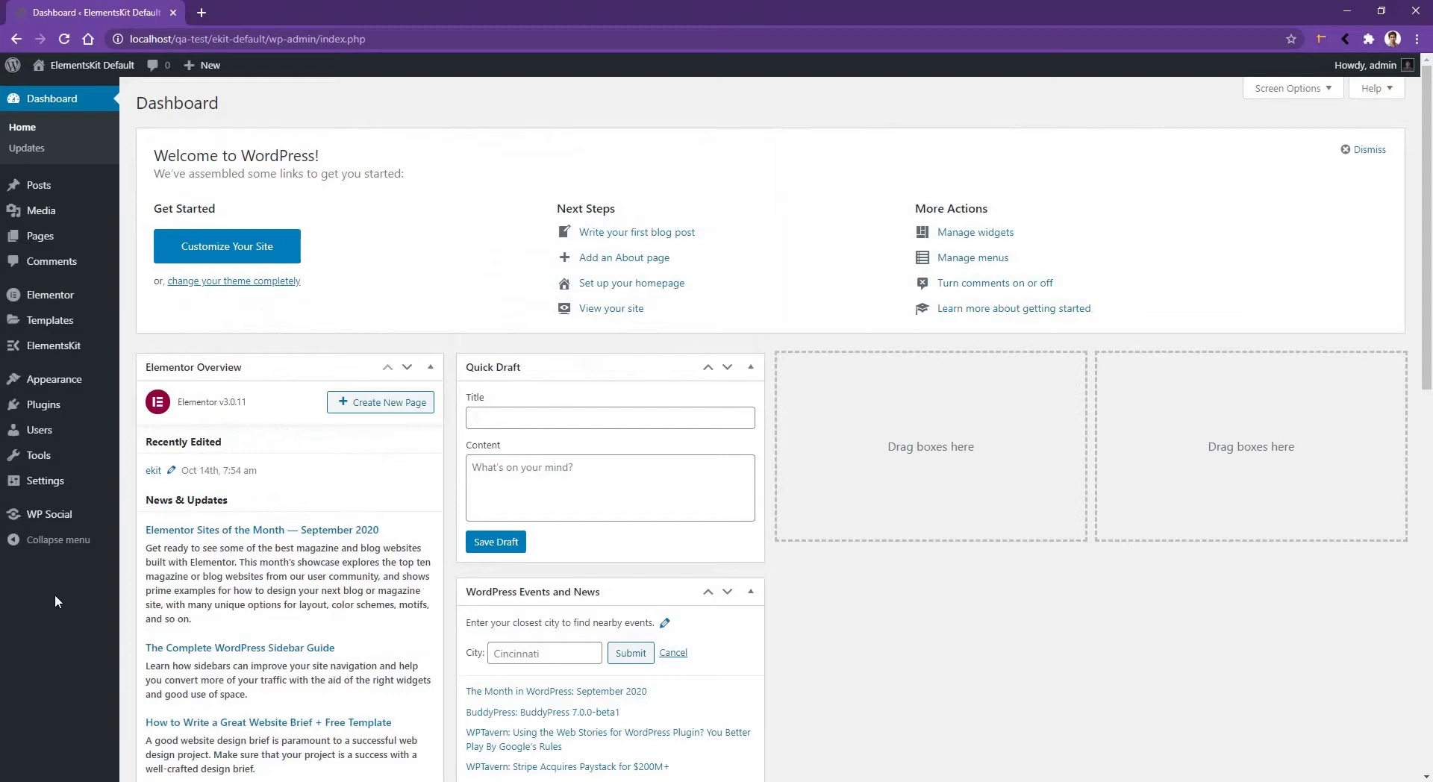
mouse_move(49, 515)
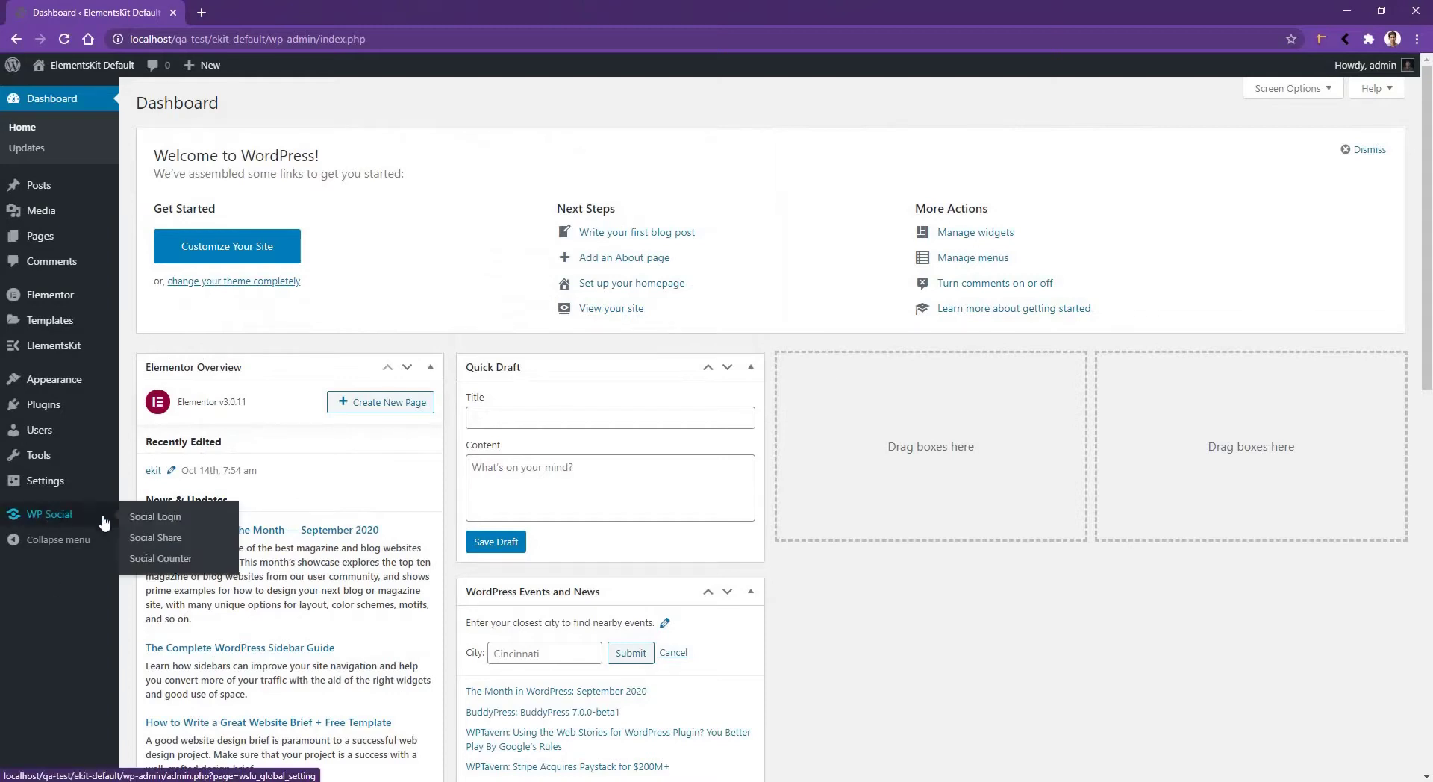
- In WP Social Share providers, enable LinkedIn sharing and save it
left_click(153, 539)
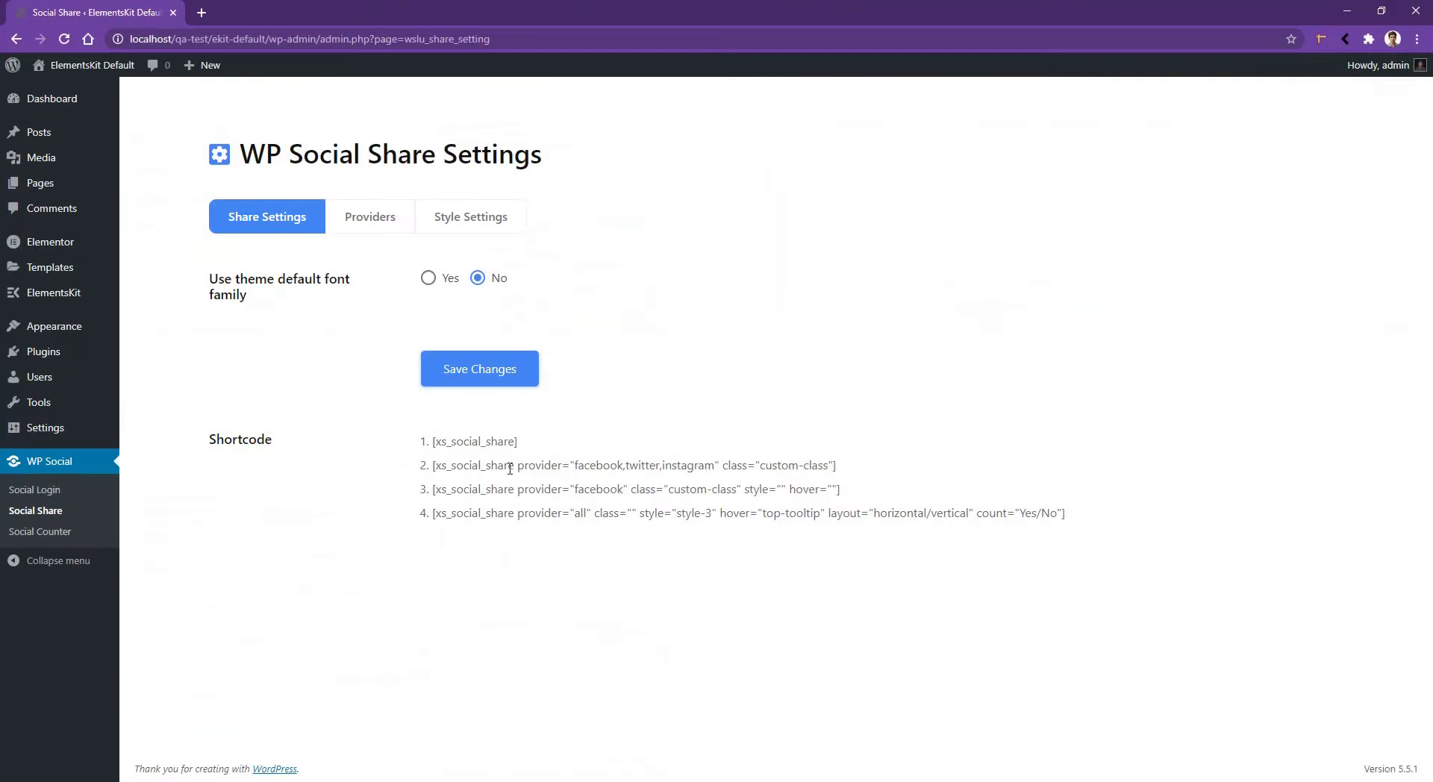
left_click(375, 227)
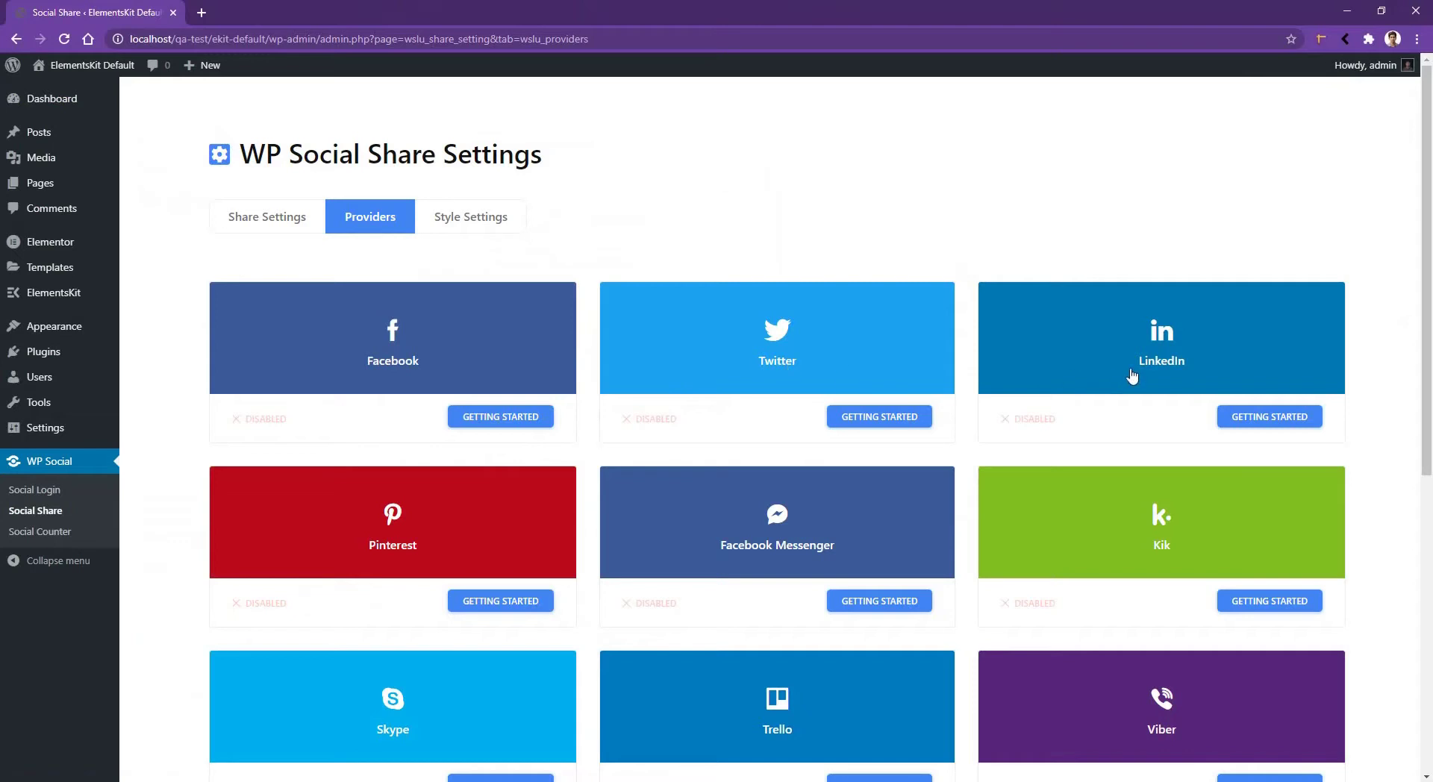
left_click(1282, 418)
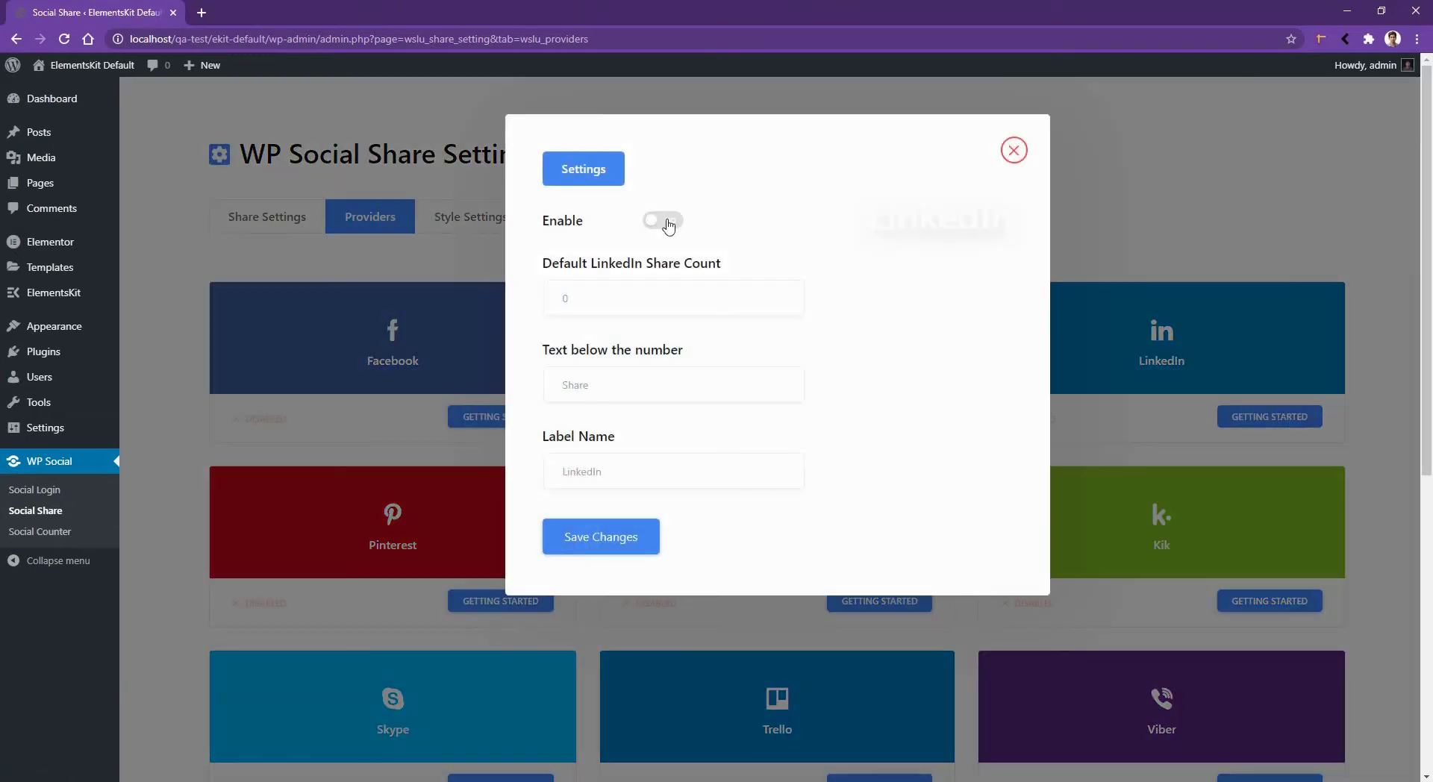
left_click(667, 222)
left_click(612, 537)
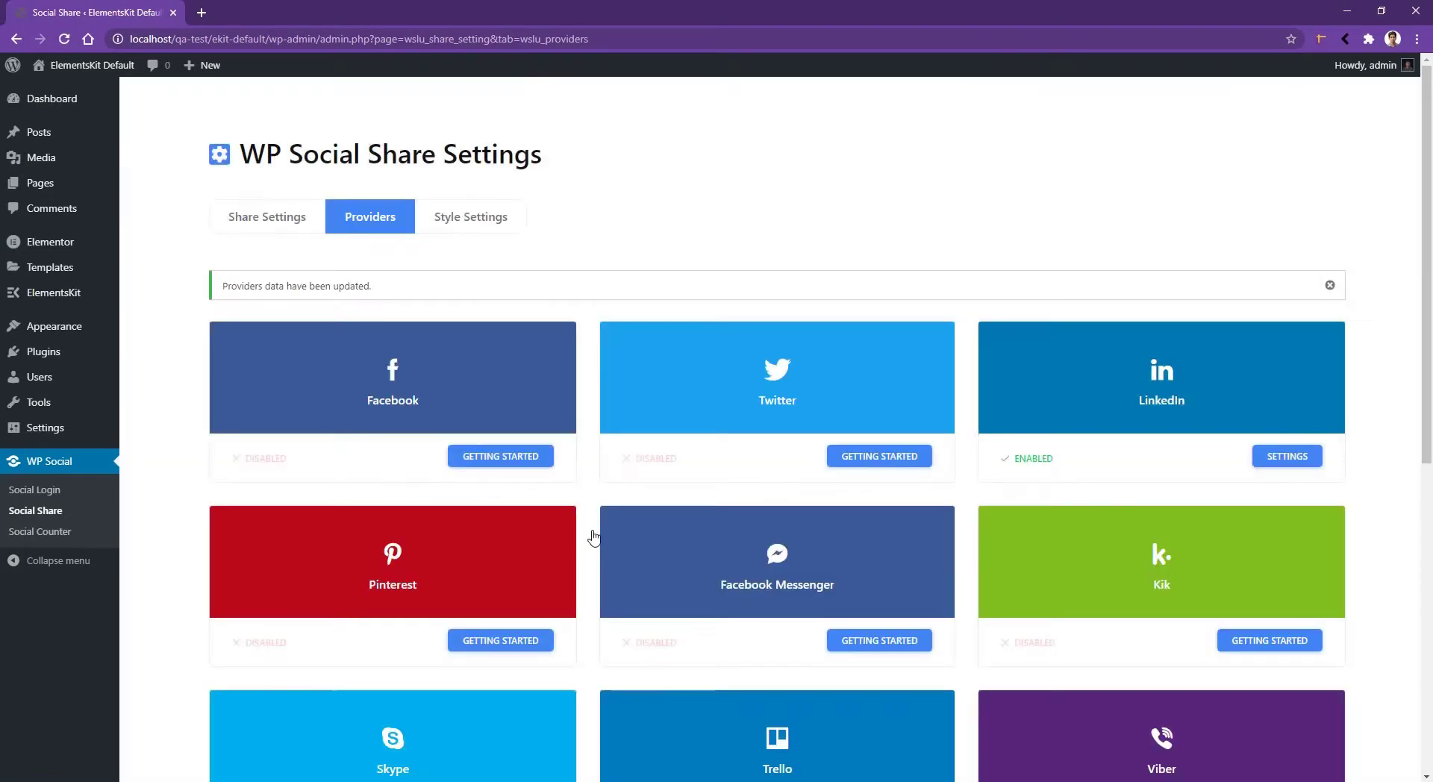
- Enable Twitter and Facebook as share providers, saving each
left_click(880, 457)
left_click(663, 220)
left_click(612, 537)
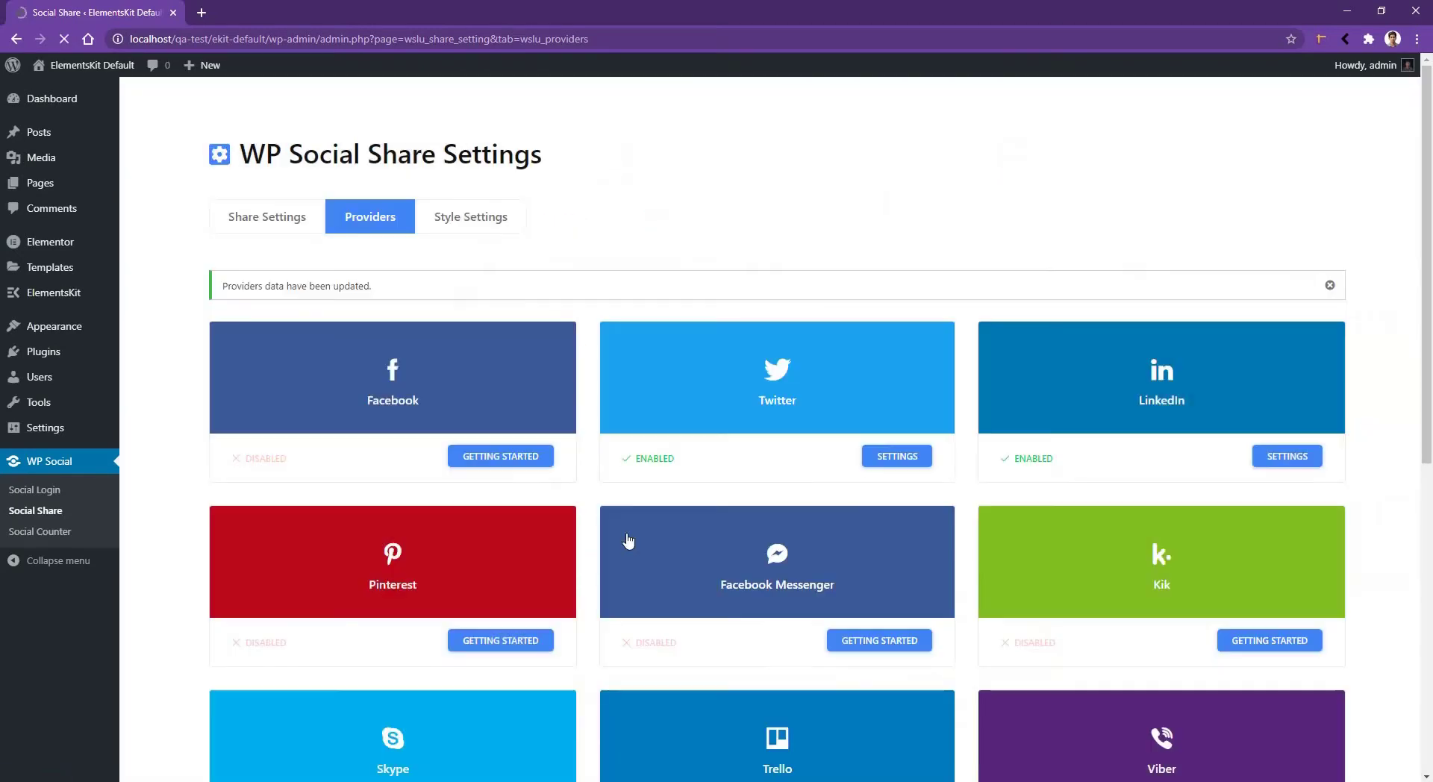
left_click(500, 457)
left_click(666, 221)
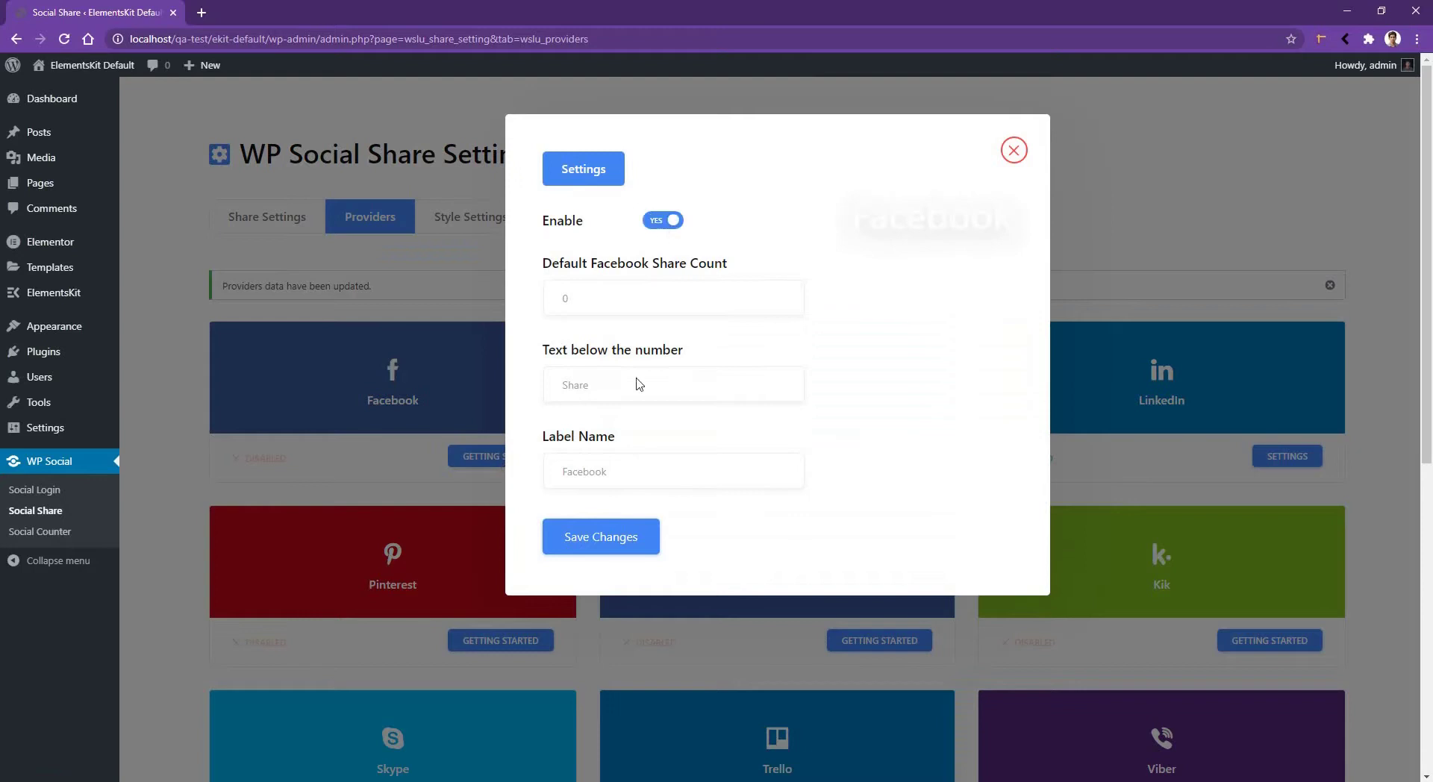
left_click(604, 534)
- Browse the share Style Settings and review the Fixed Display floating positions and vertical icon styles
left_click(489, 218)
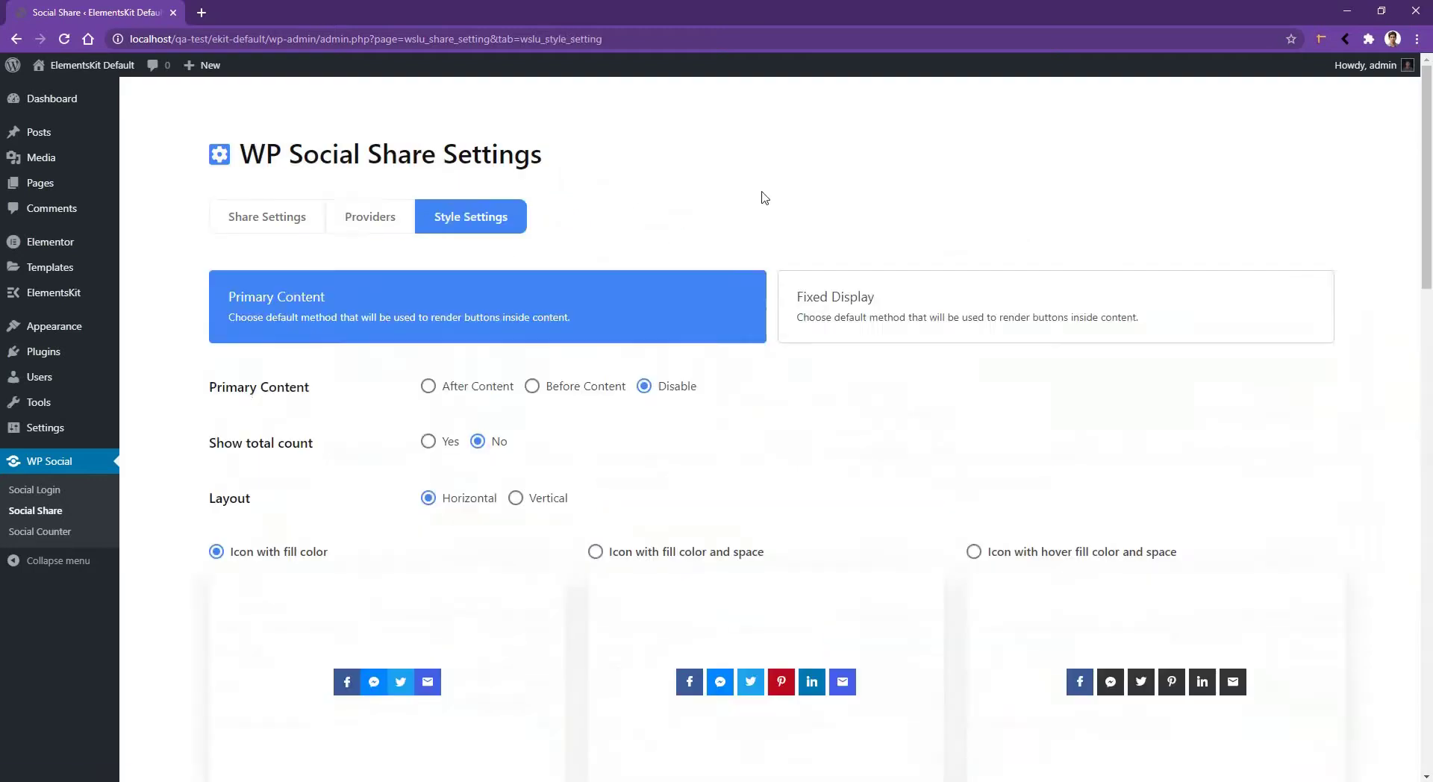
scroll(764, 348, "down", 4)
scroll(768, 448, "down", 1)
scroll(771, 486, "down", 4)
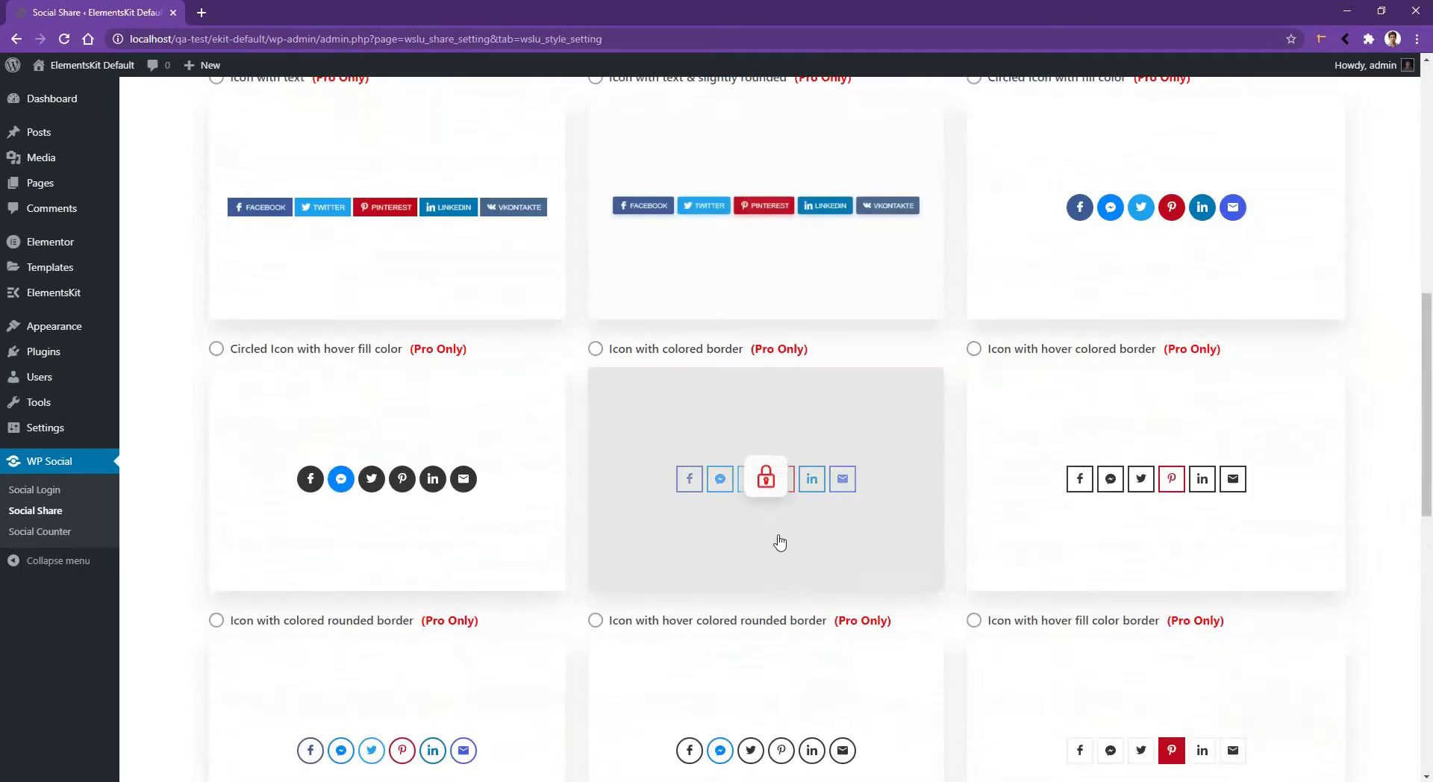
scroll(777, 540, "down", 1)
scroll(796, 478, "up", 7)
scroll(793, 450, "up", 3)
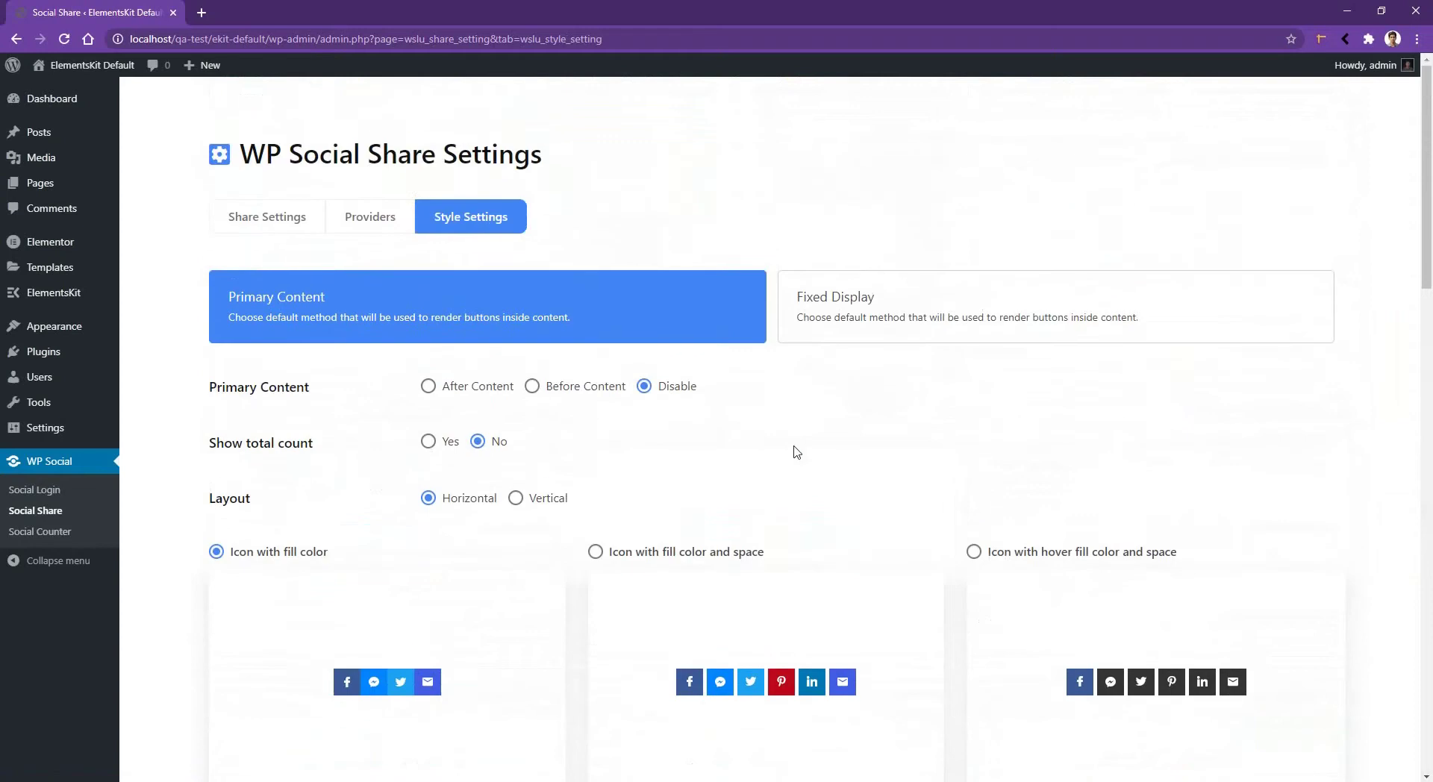
left_click(843, 326)
scroll(821, 433, "down", 7)
scroll(795, 536, "down", 7)
scroll(795, 536, "down", 7)
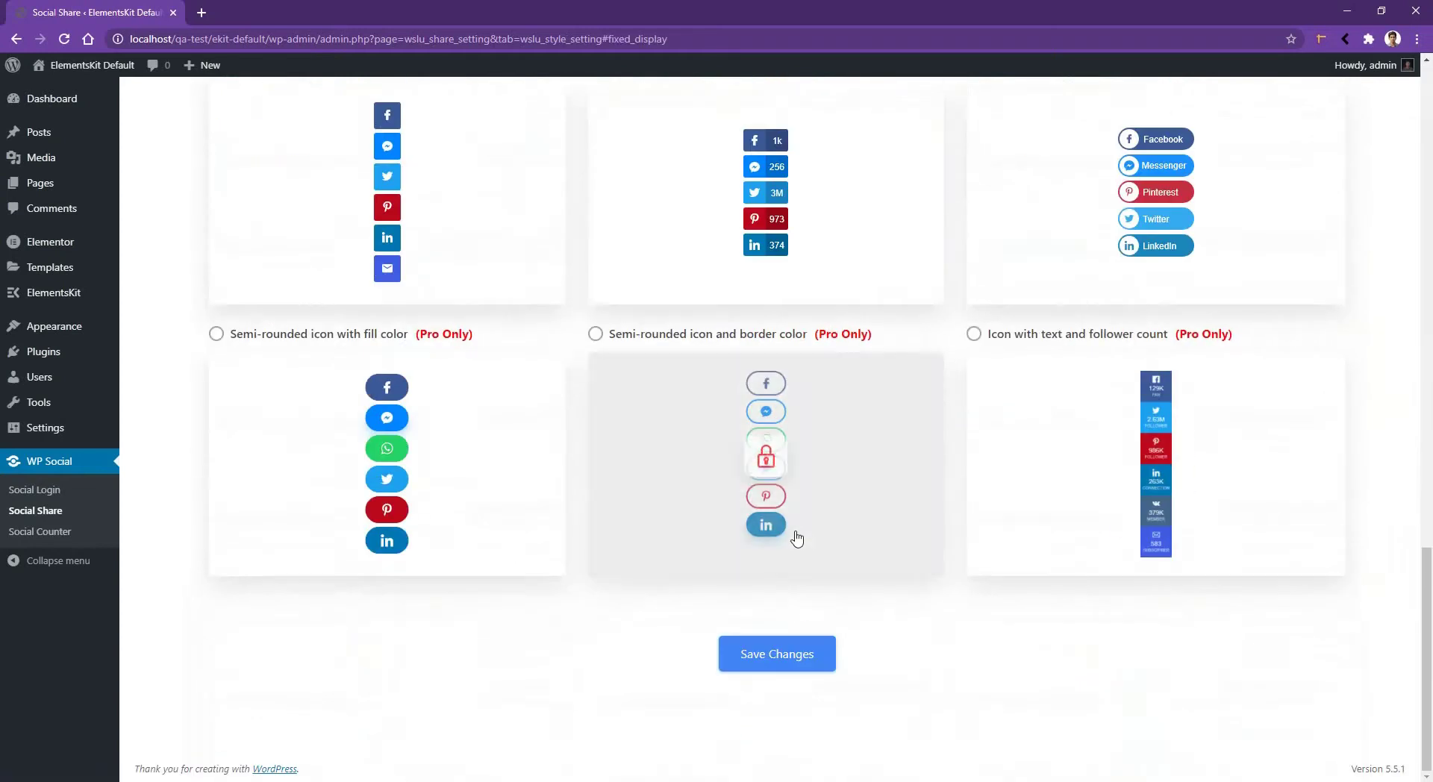
scroll(797, 535, "up", 1)
scroll(797, 515, "up", 14)
scroll(746, 478, "up", 5)
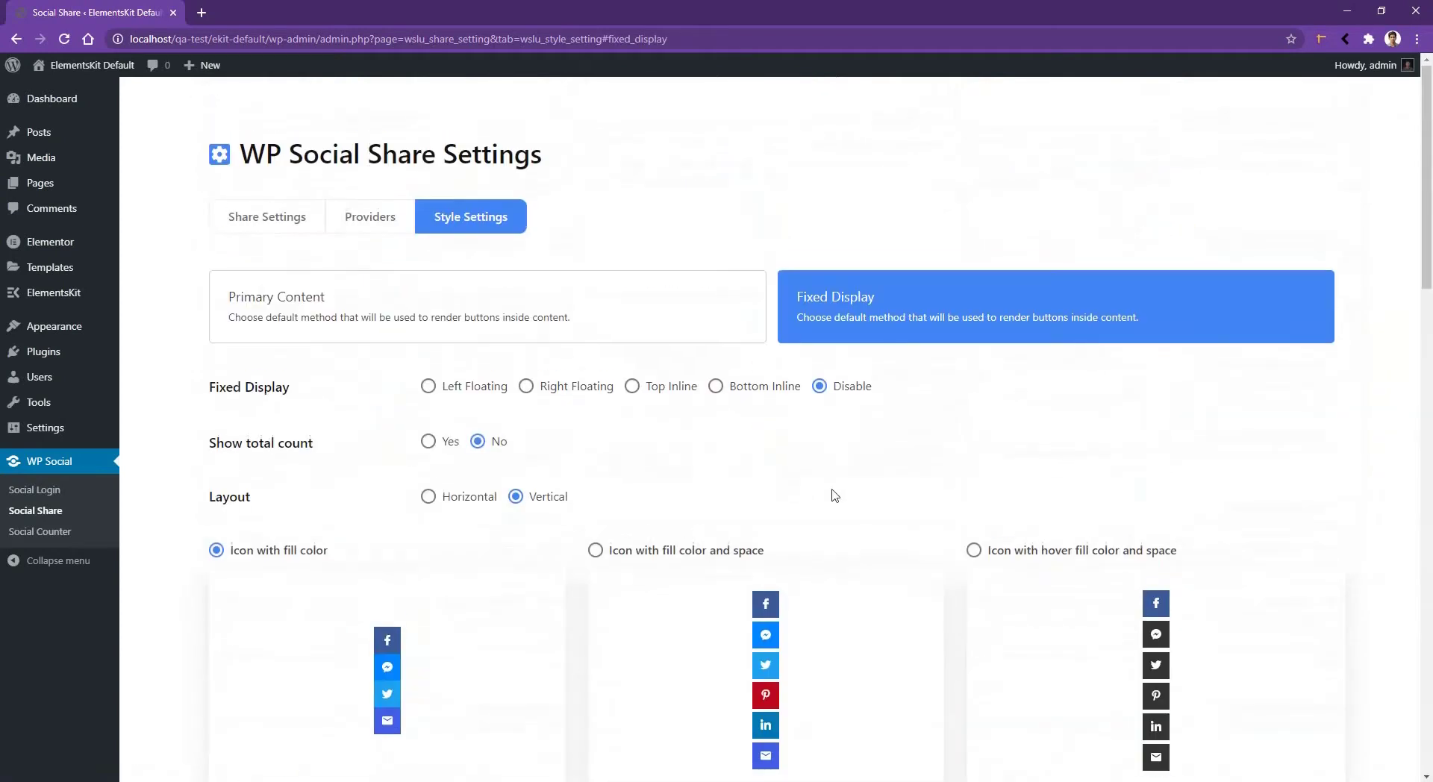
- Select the basic [xs_social_share] shortcode on the Share Settings tab for copying
left_click(289, 223)
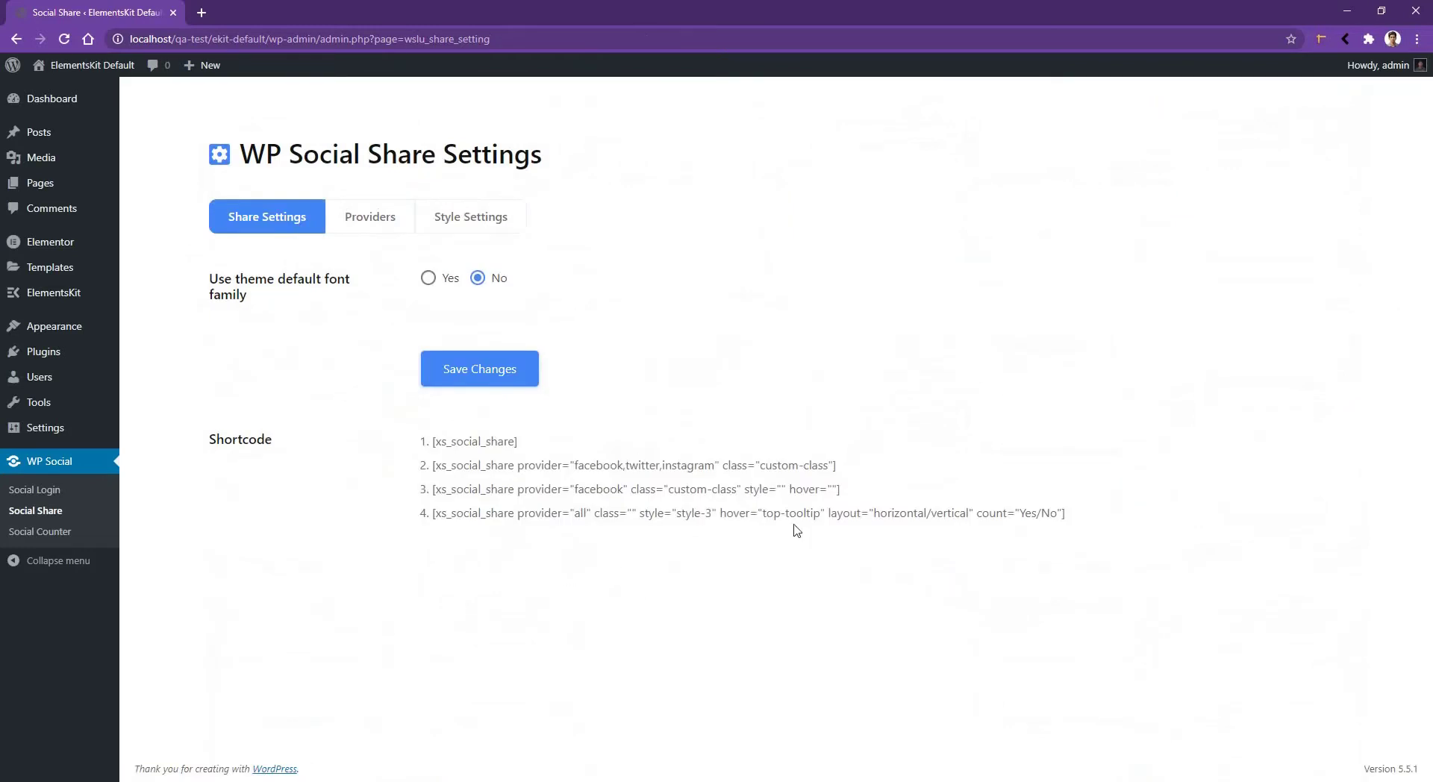
left_click_drag(525, 446, 435, 443)
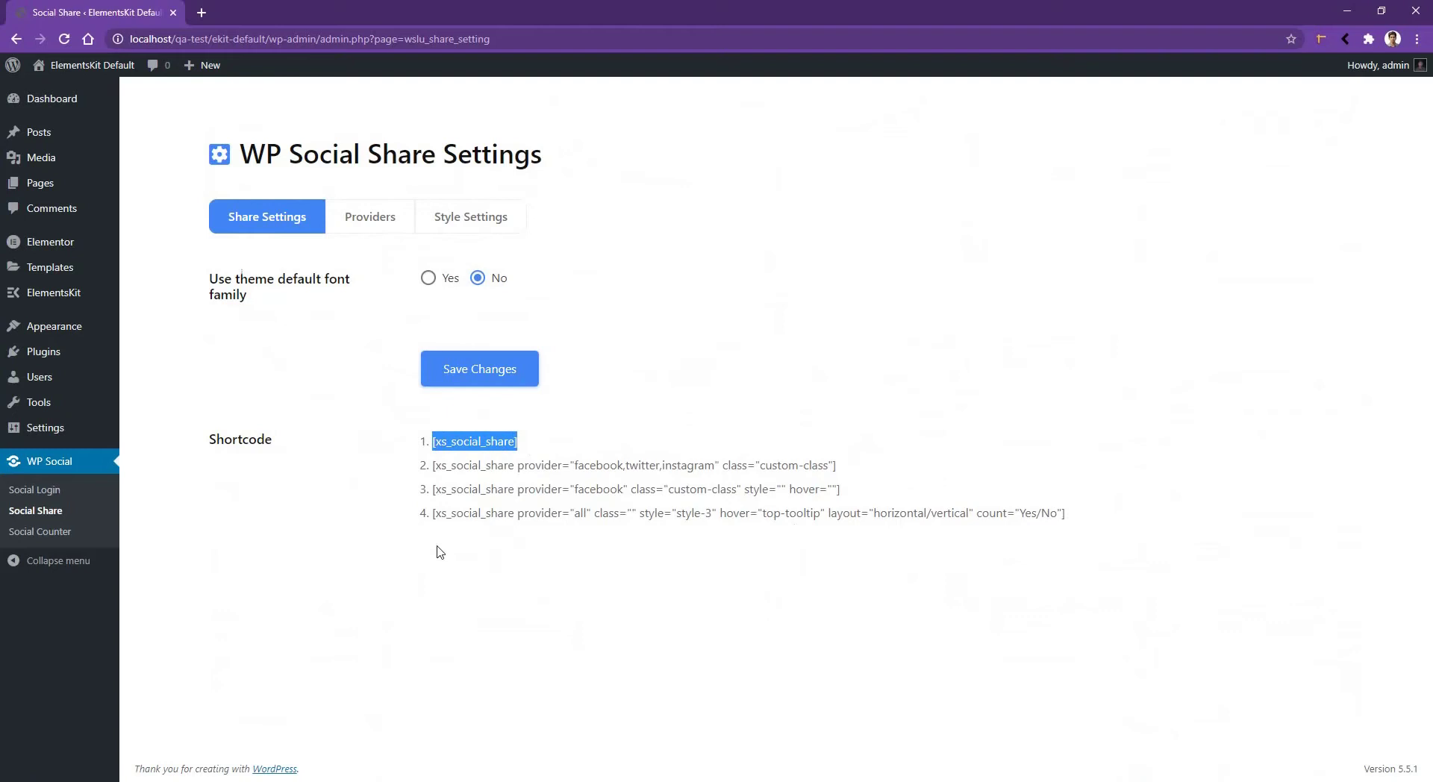
left_click(39, 132)
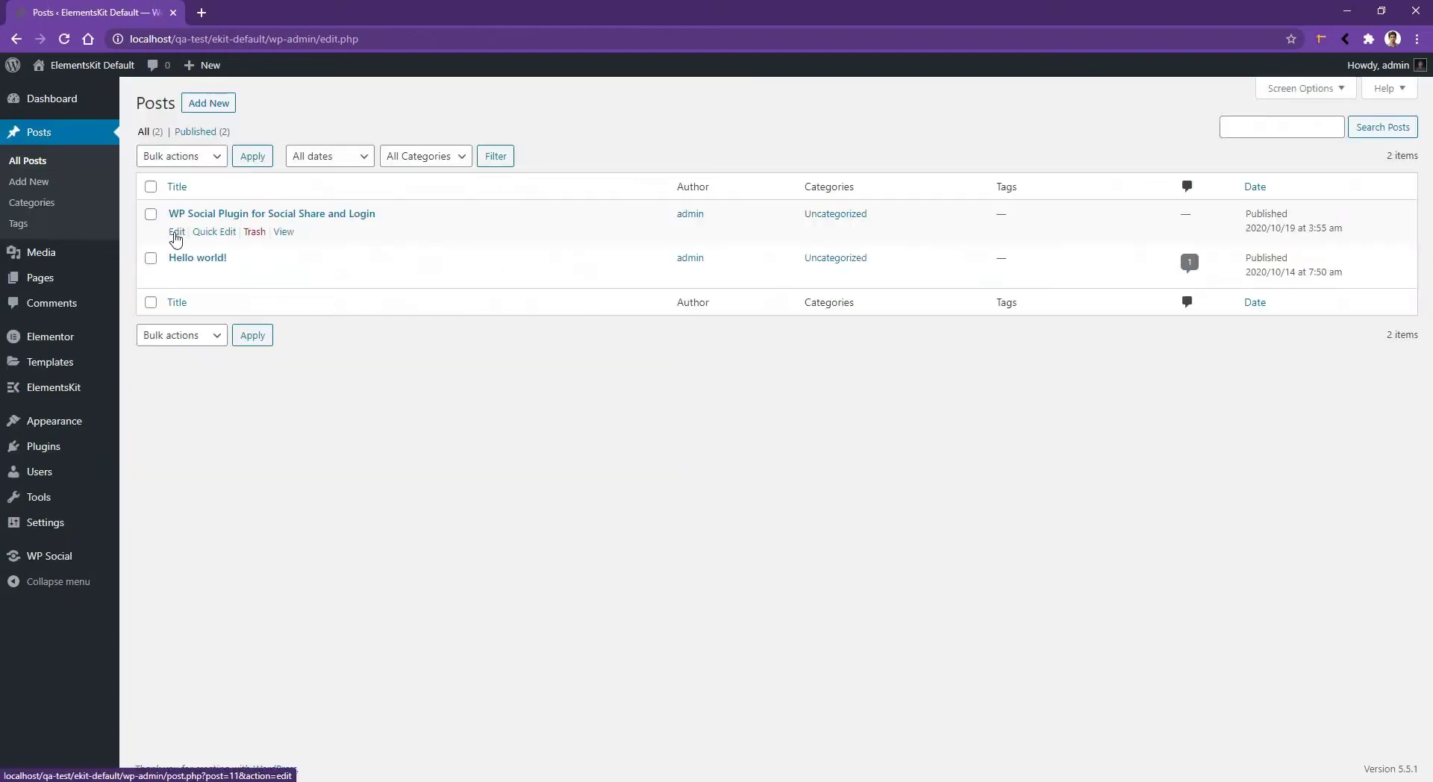
- Add a [xs_social_share] Shortcode block atop the WP Social Plugin post, update it, and view it
left_click(176, 233)
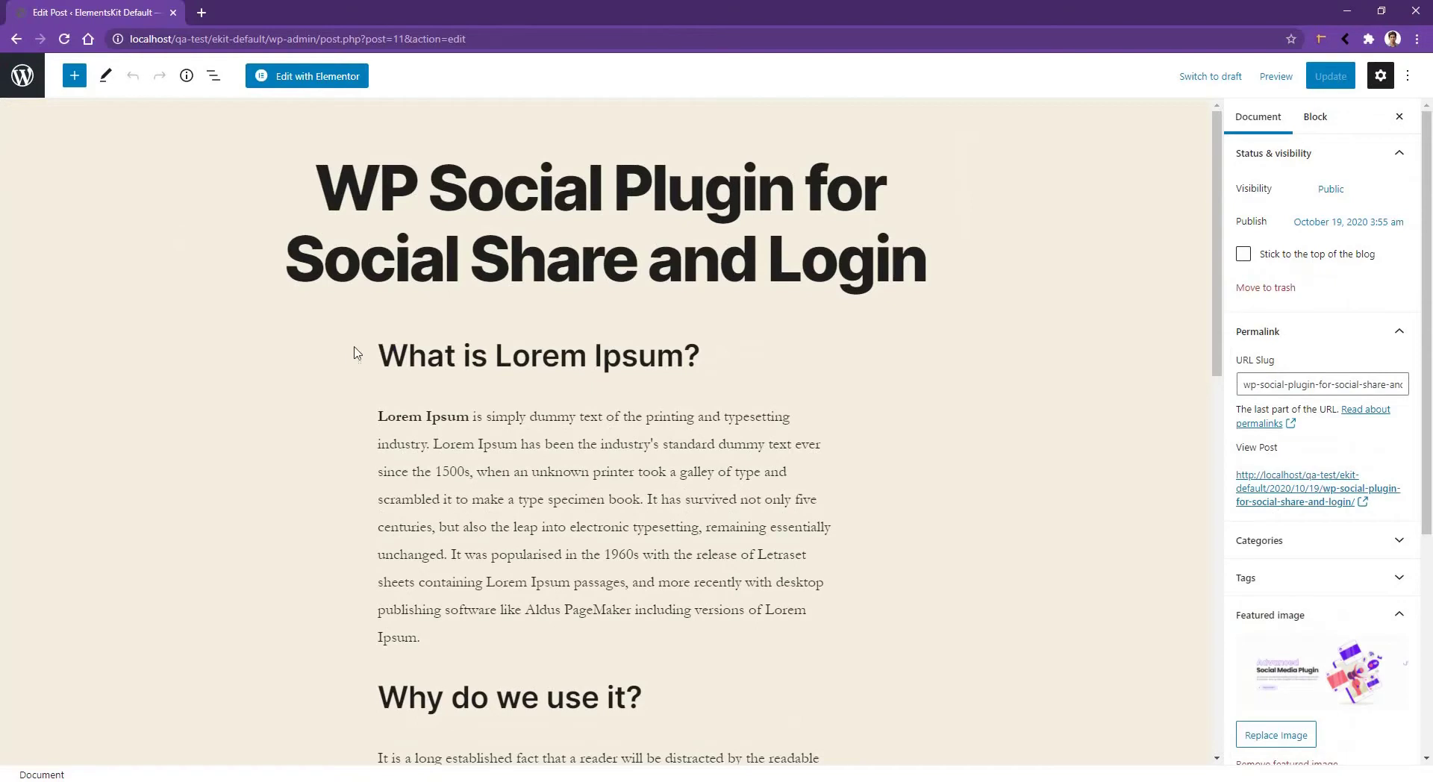
left_click(353, 356)
key("Return")
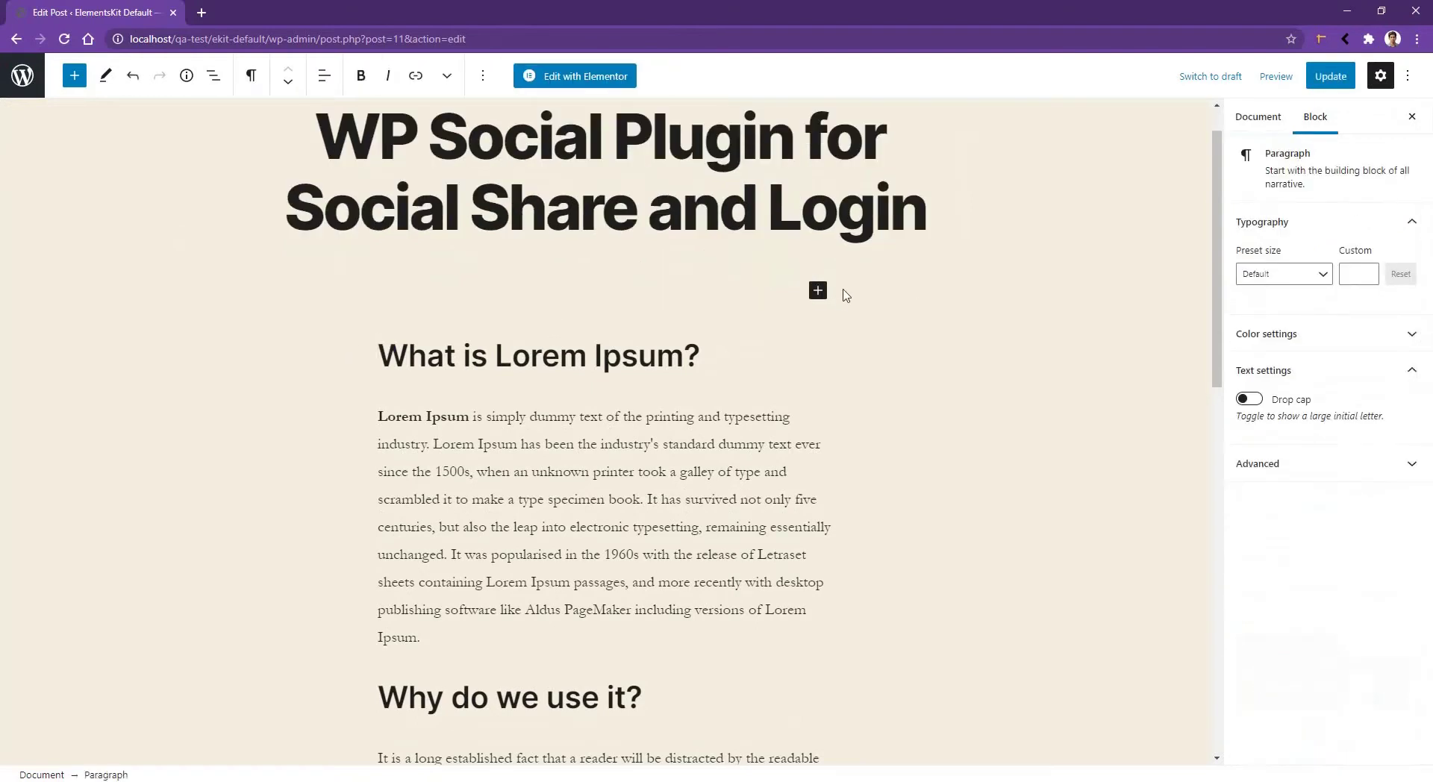
left_click(818, 290)
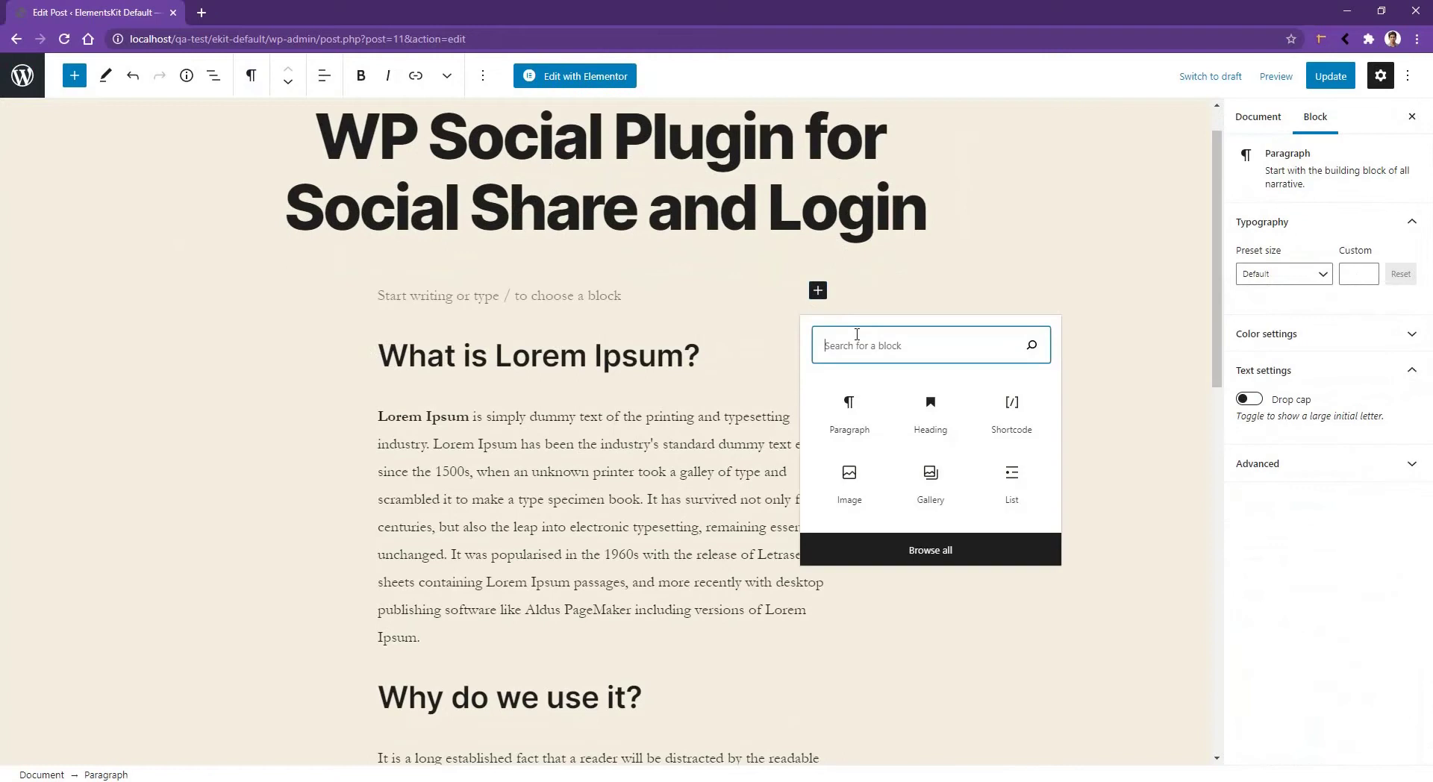
type("shor")
left_click(849, 407)
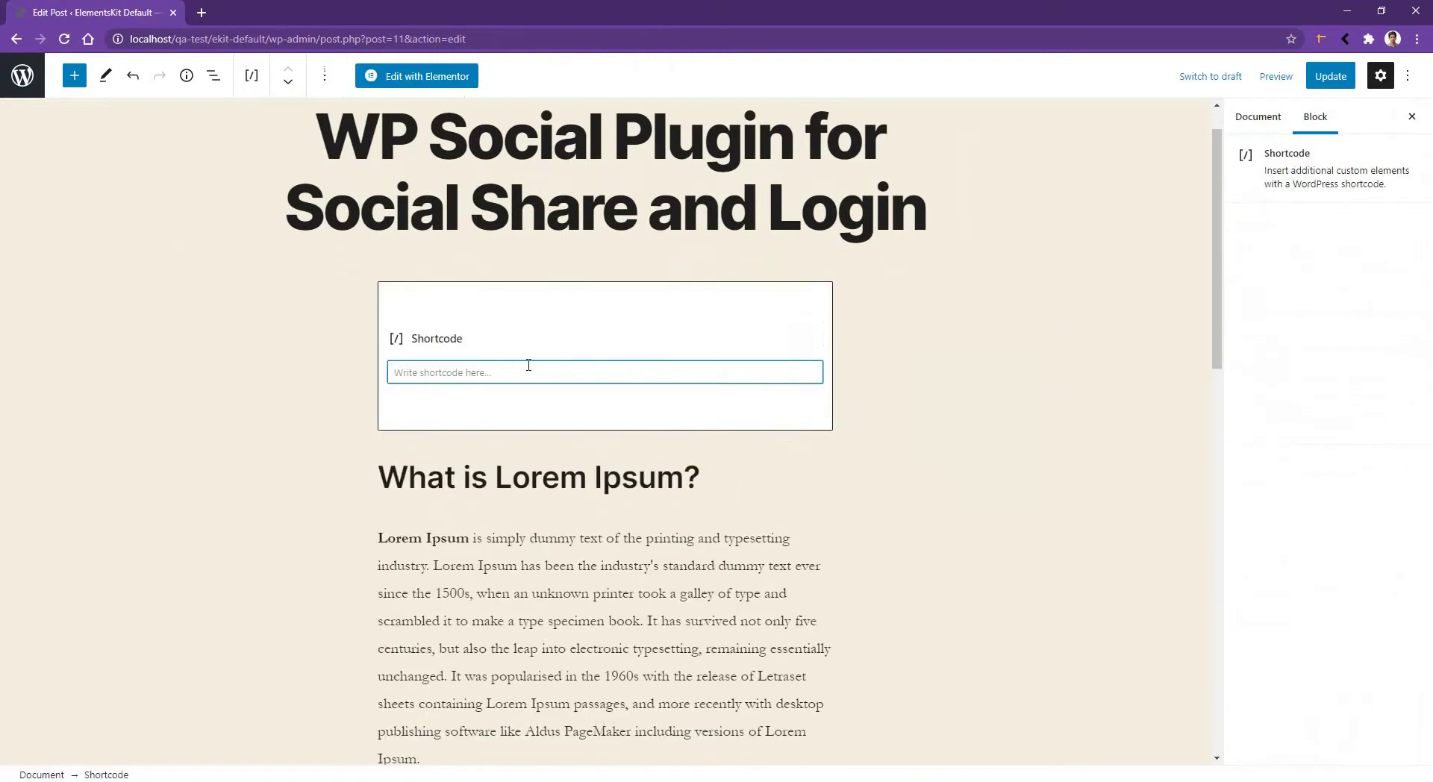
type("[xs_social_share]")
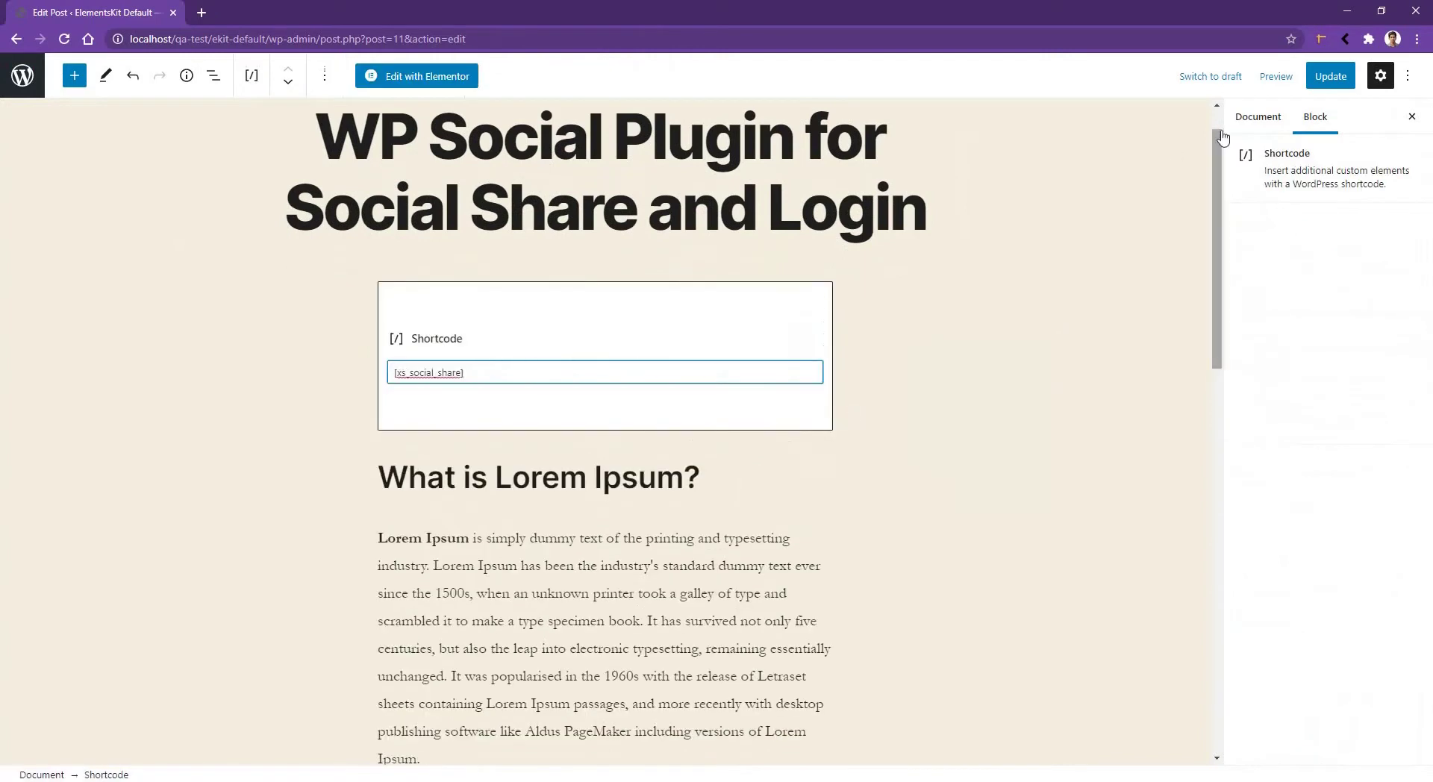
left_click(1329, 81)
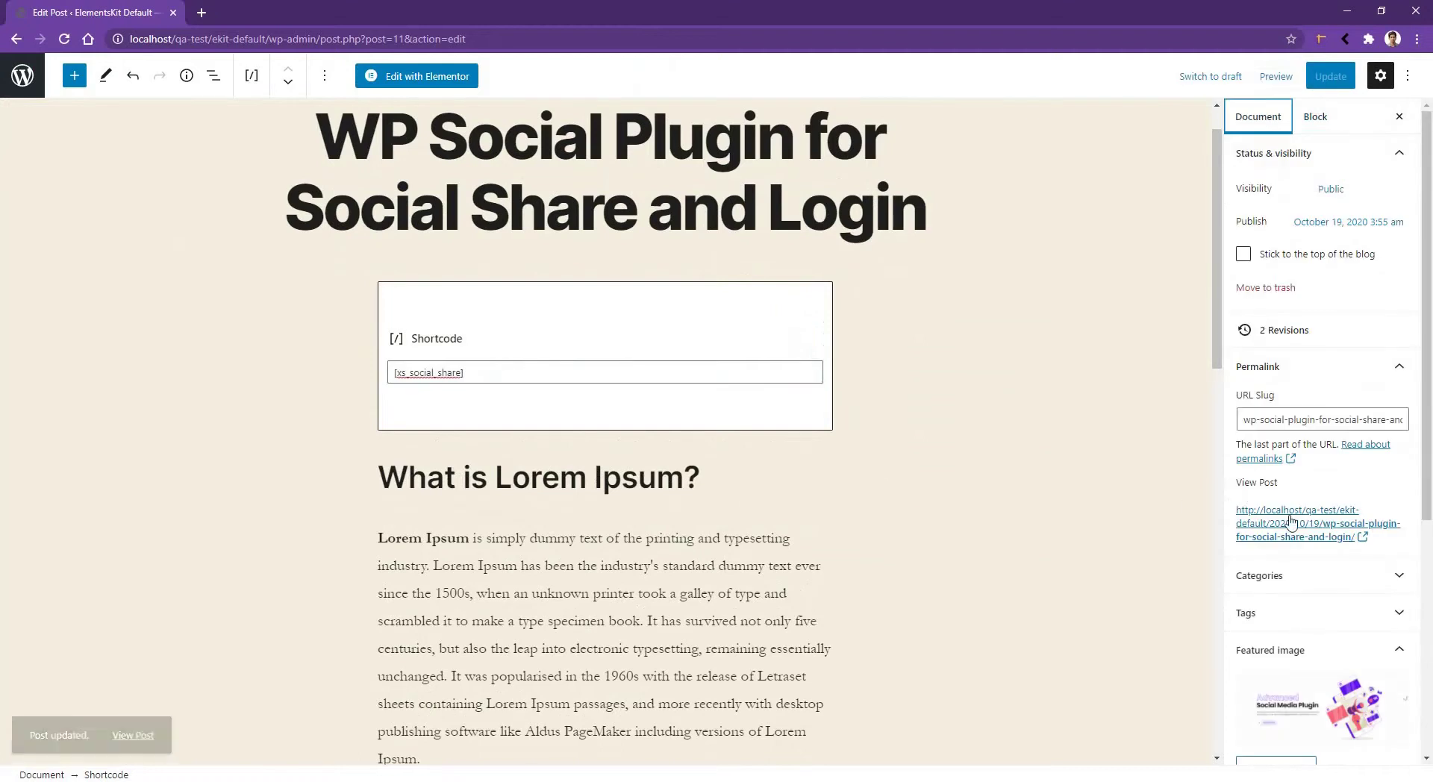
left_click(1268, 516)
- Scroll down the published post to view its LinkedIn, Twitter and Facebook share buttons
scroll(575, 282, "down", 8)
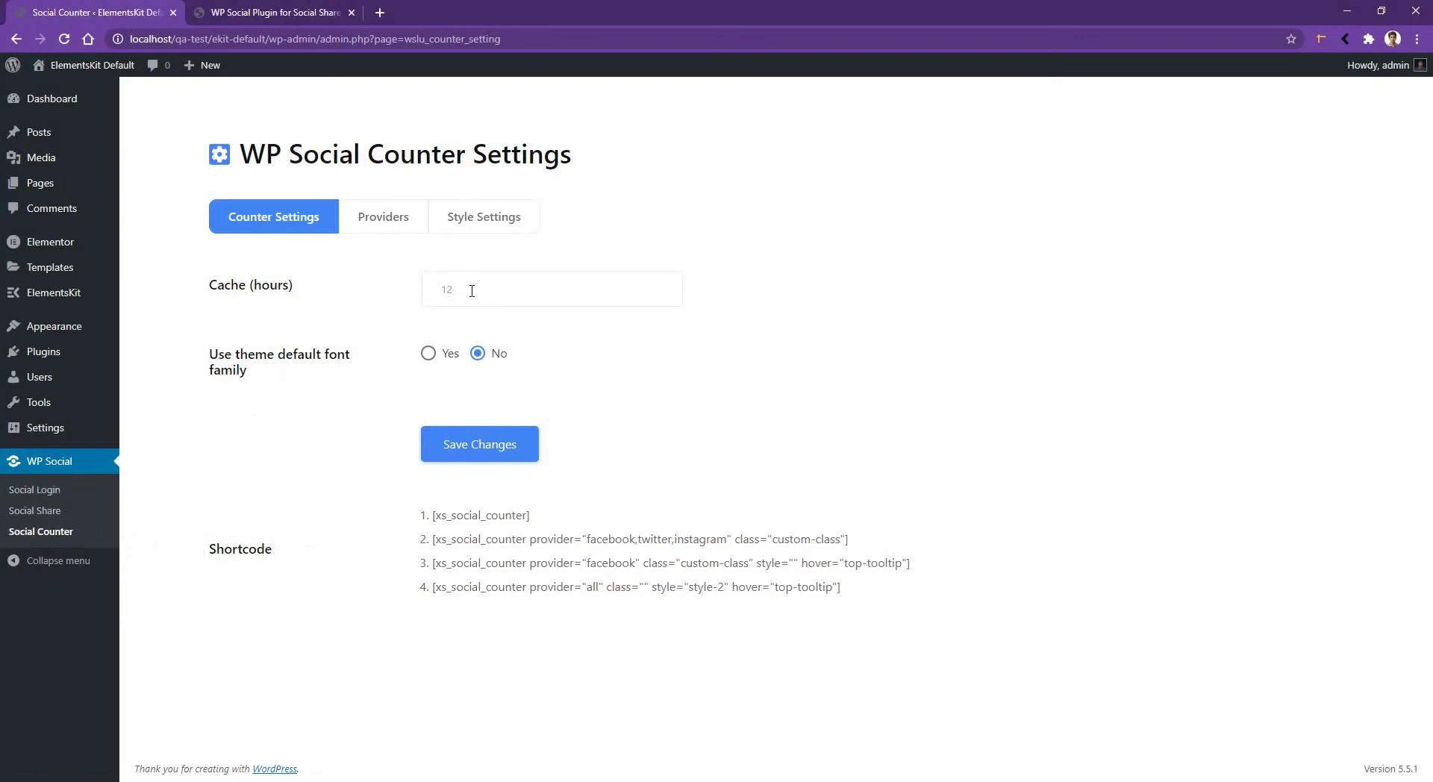
left_click_drag(472, 291, 350, 298)
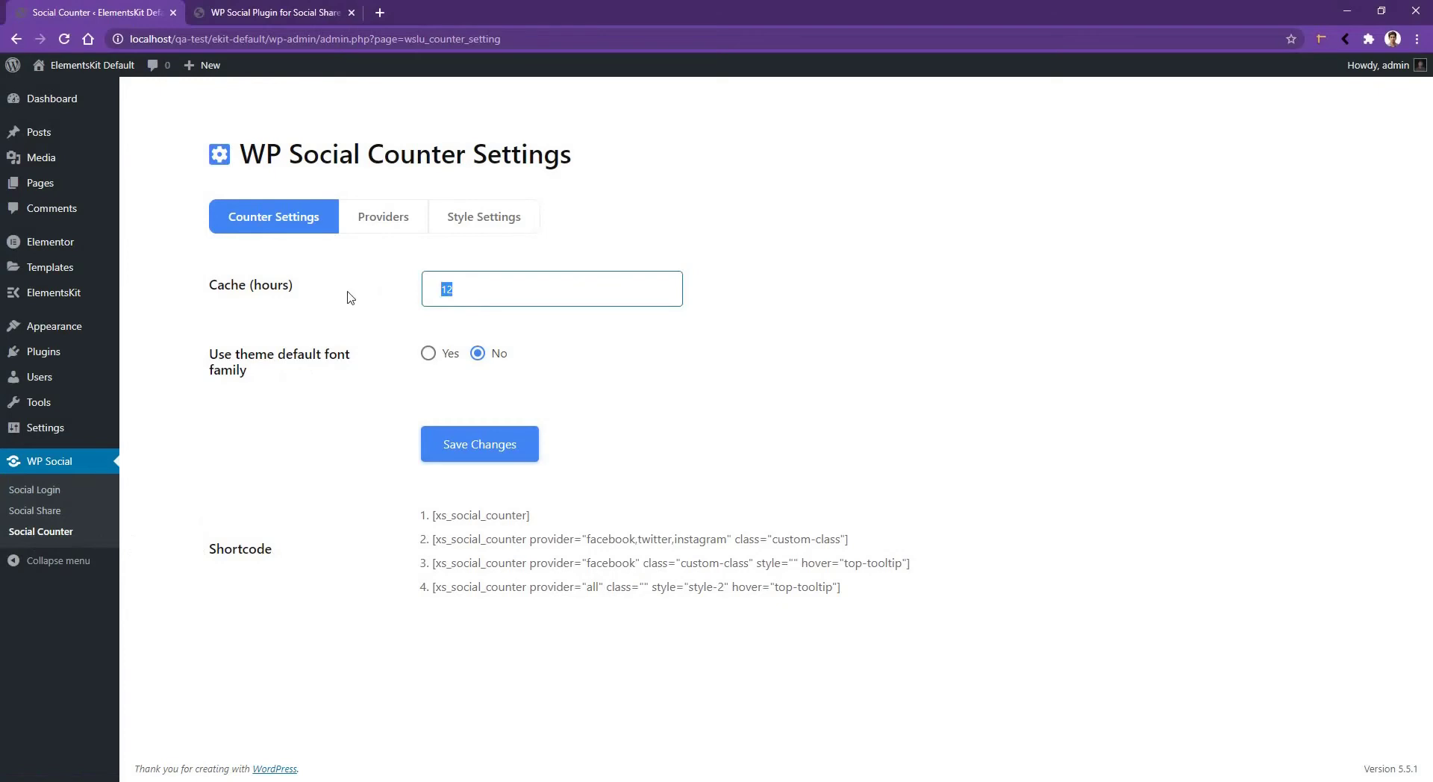
left_click(396, 226)
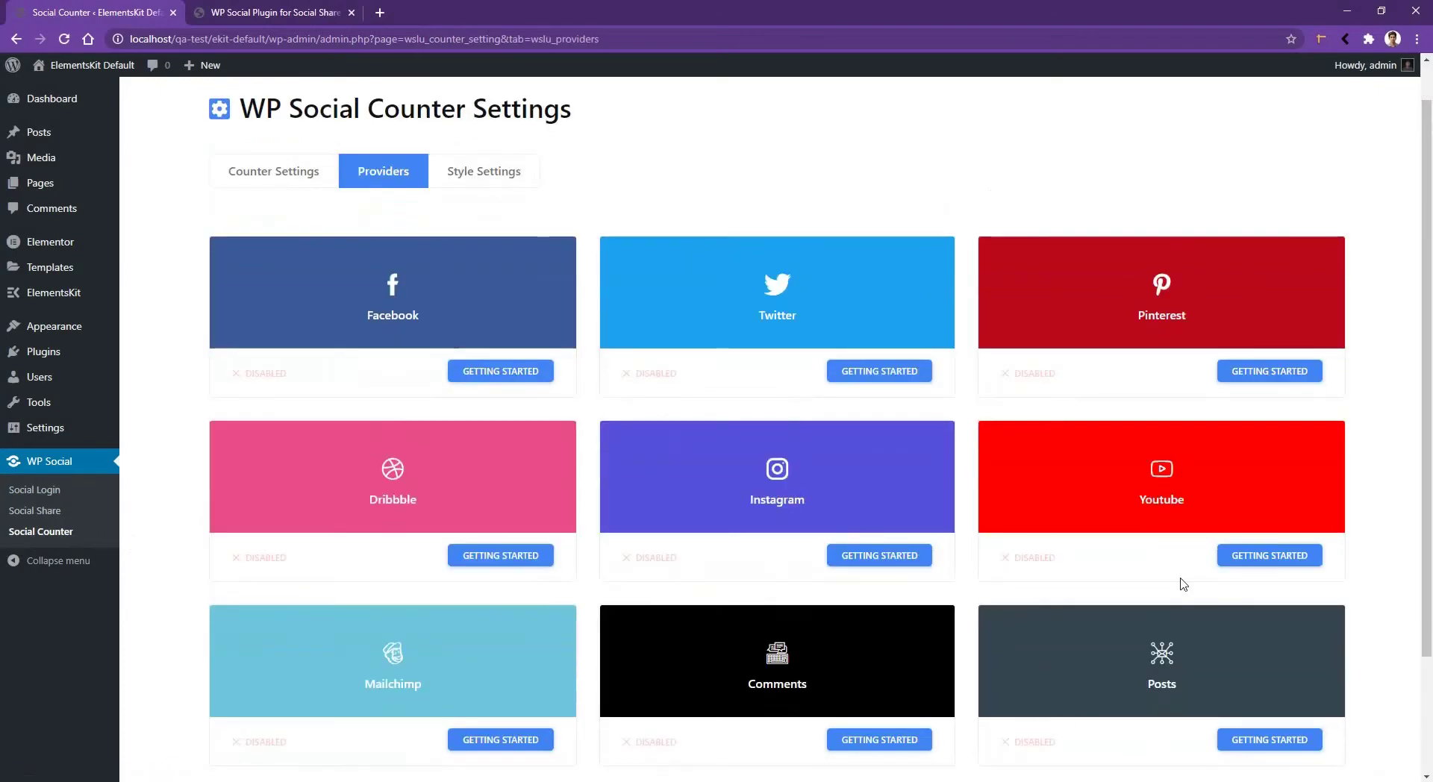
left_click(476, 184)
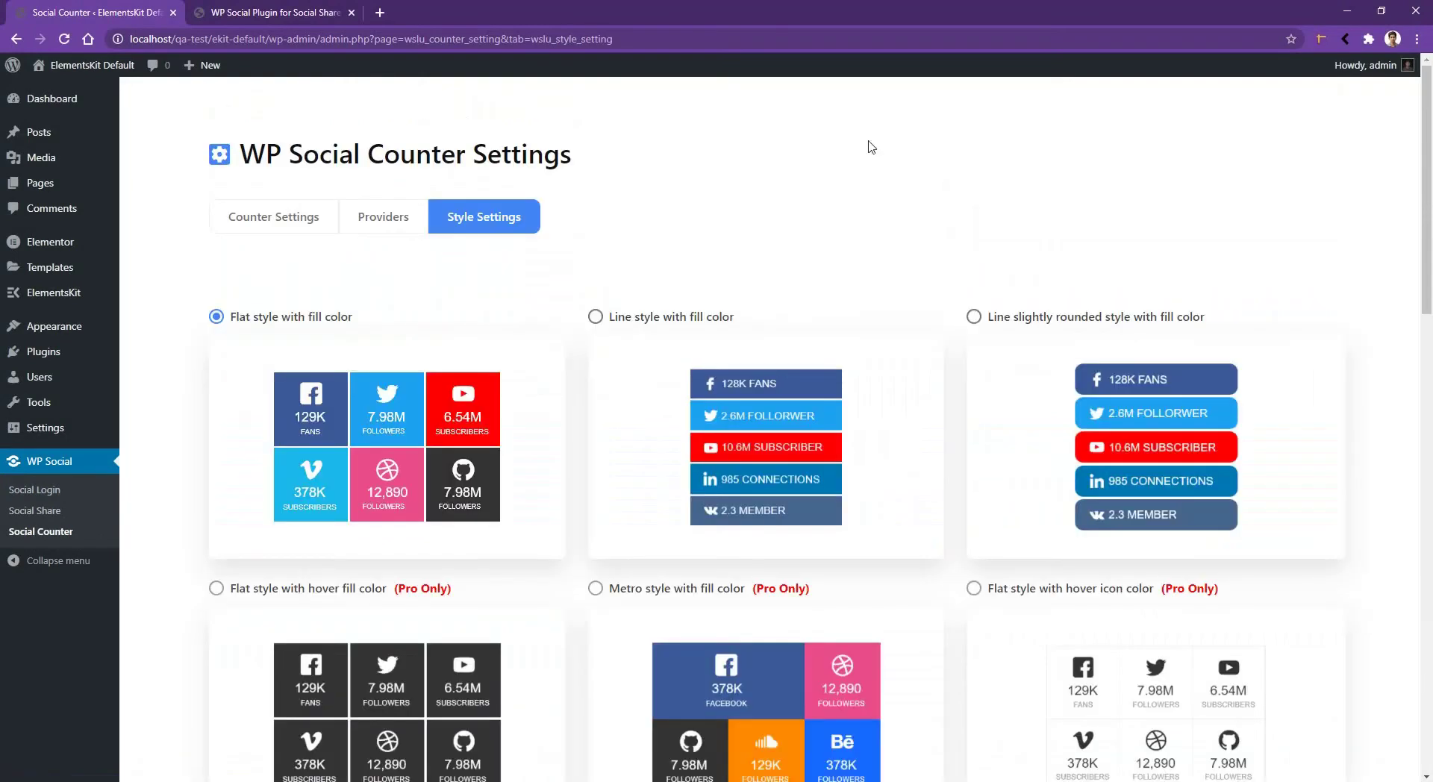
scroll(827, 521, "down", 2)
scroll(219, 302, "up", 2)
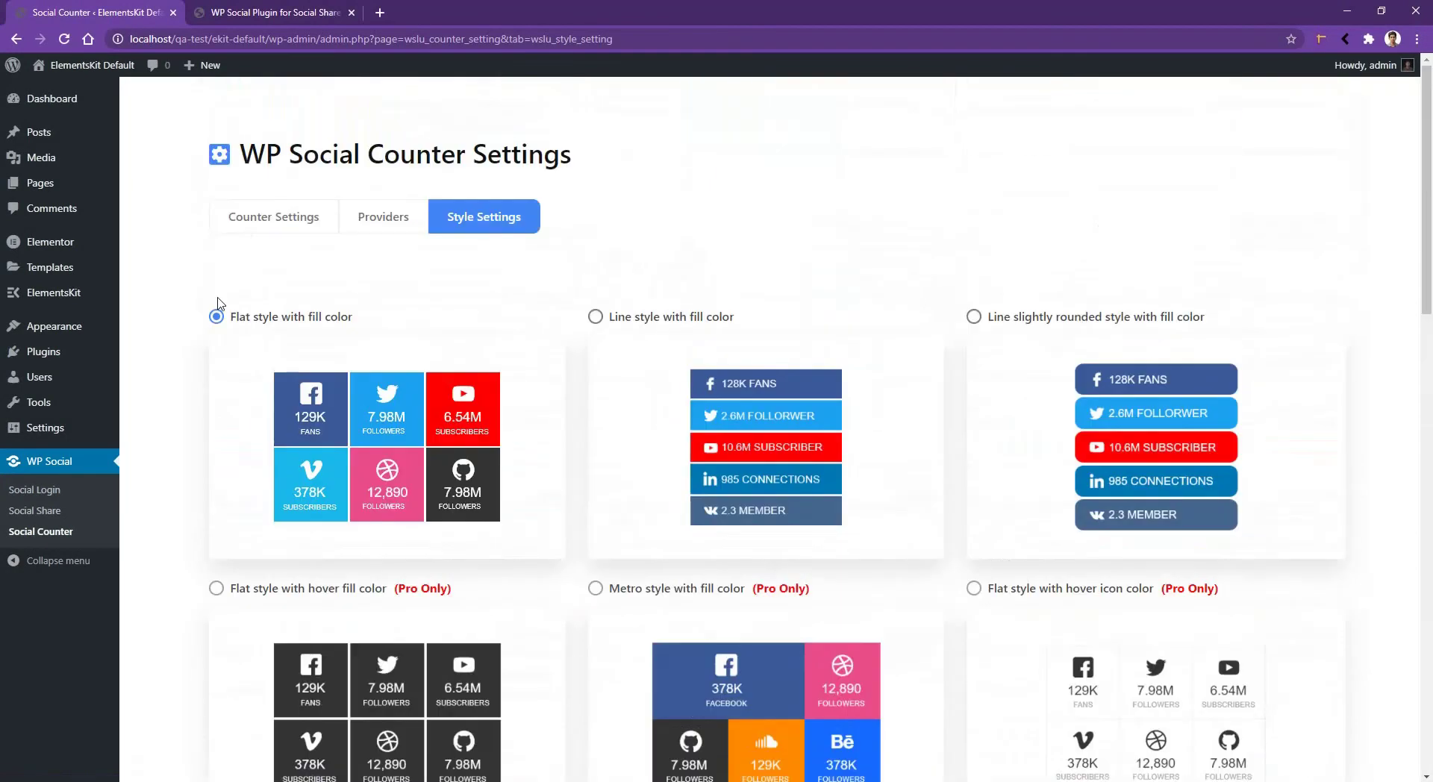
left_click(267, 220)
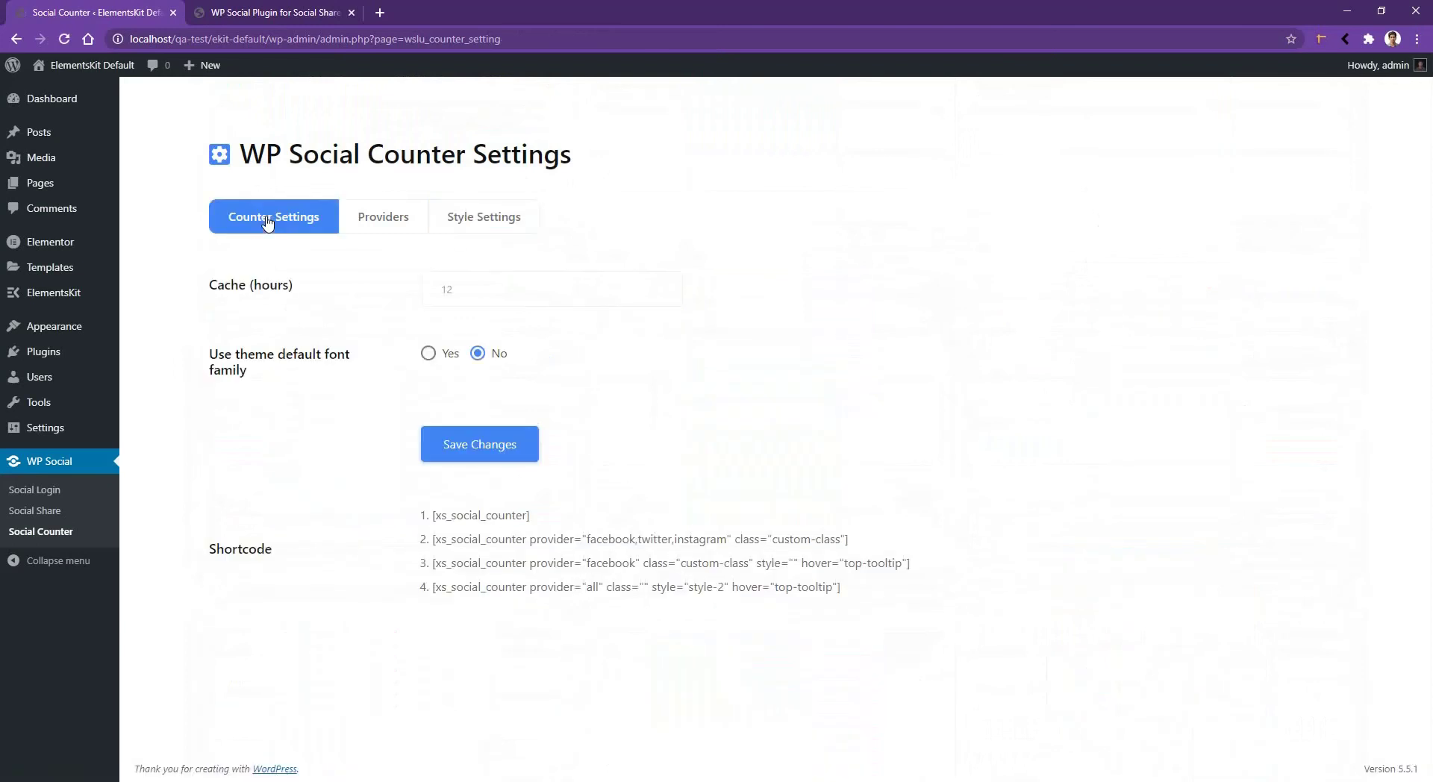